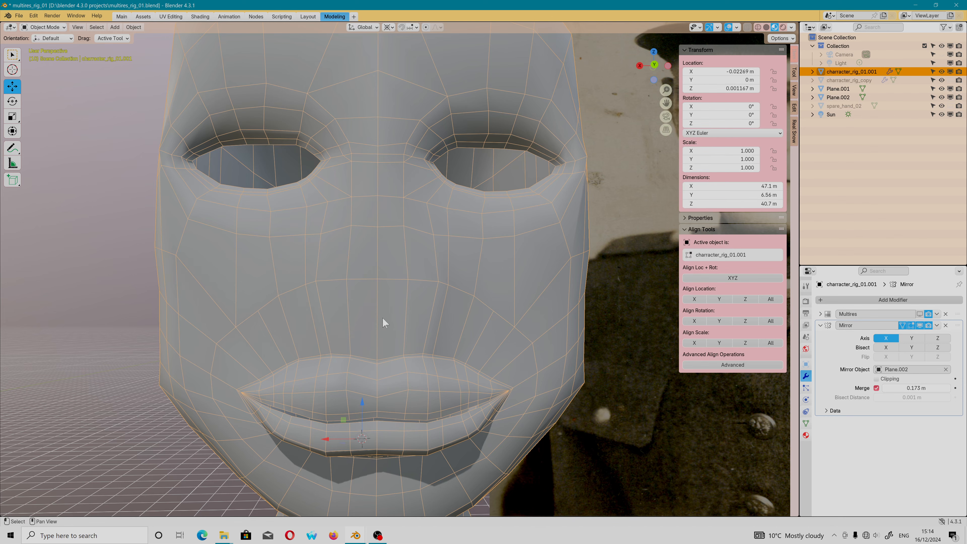
- Enter Edit Mode on the character mesh and examine the topology of the cheeks and mouth
key("Tab")
middle_click_drag(351, 322, 350, 306)
mouse_move(347, 352)
middle_mouse_down("shift")
mouse_move(348, 320)
mouse_move(357, 355)
middle_mouse_up("shift")
left_click(341, 328)
middle_click_drag(513, 314, 440, 287, "shift")
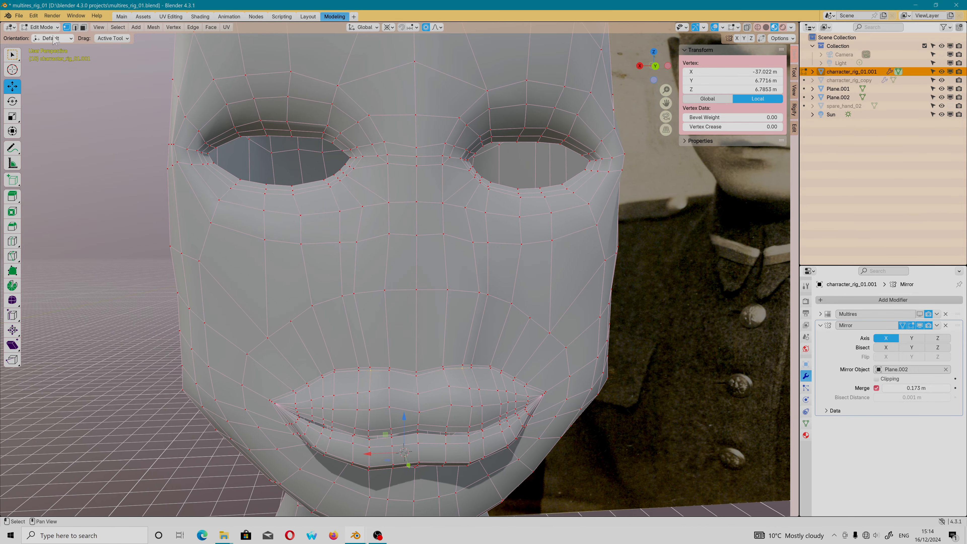
- Switch the character to Sculpt Mode to view the face from several angles, and return to Object Mode
left_click(47, 28)
left_click(47, 56)
middle_click_drag(388, 319, 228, 345)
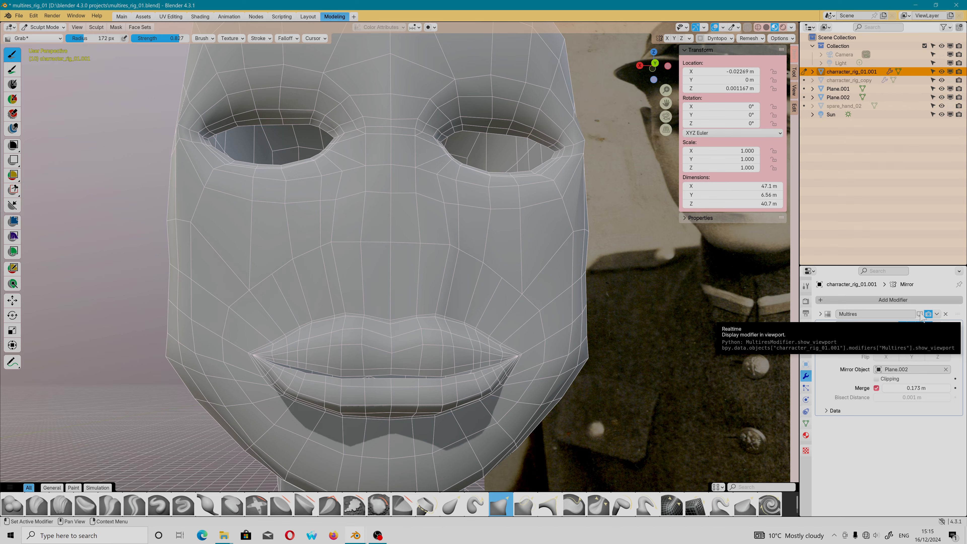
middle_click_drag(263, 375, 255, 364)
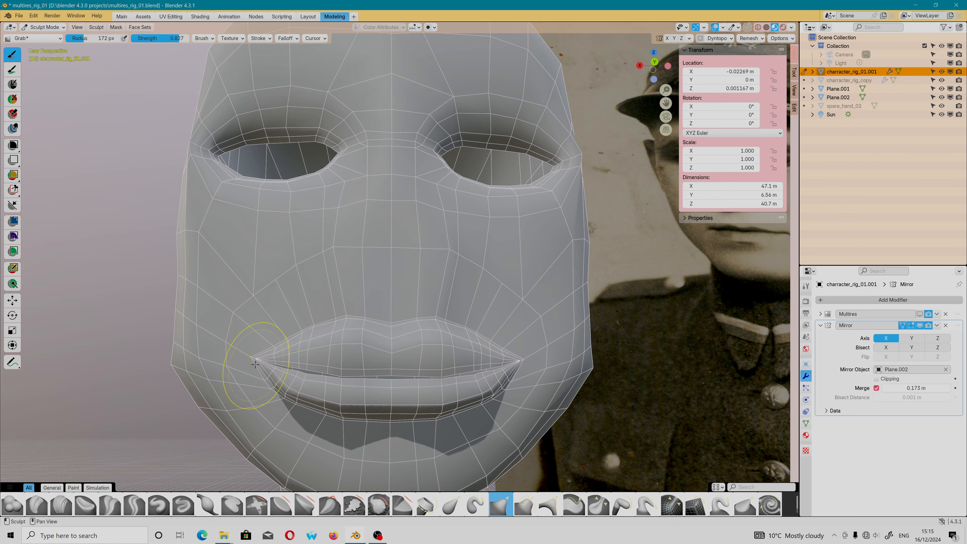
left_click(41, 27)
left_click(40, 38)
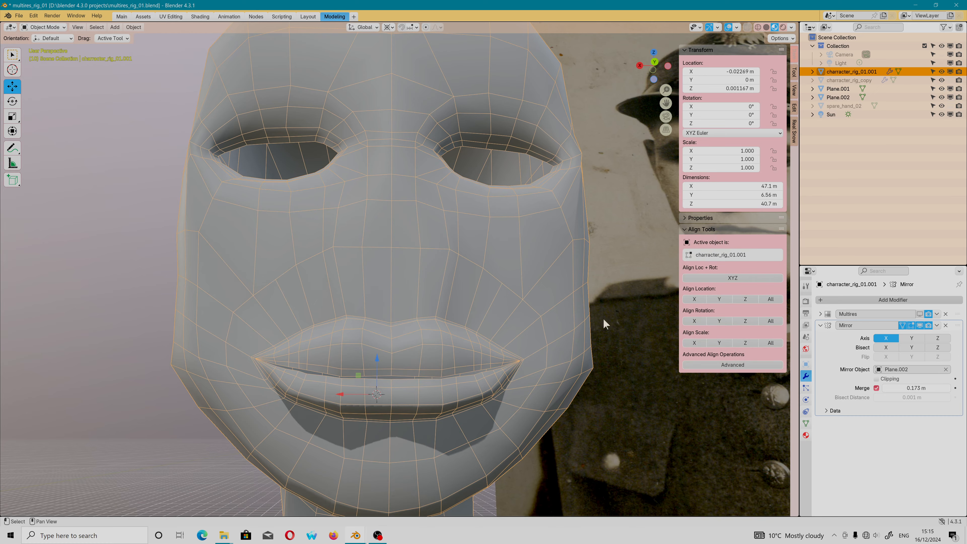
- Show the Multires modifier in the viewport and examine the subdivided head and neck mesh
left_click(920, 314)
middle_click_drag(259, 366, 265, 323)
scroll(251, 340, "down", 3)
scroll(319, 364, "down", 3)
middle_click_drag(319, 364, 349, 328, "shift")
scroll(365, 357, "down", 1)
middle_click_drag(420, 334, 451, 355, "shift")
scroll(572, 191, "up", 4)
middle_click_drag(572, 183, 506, 206, "shift")
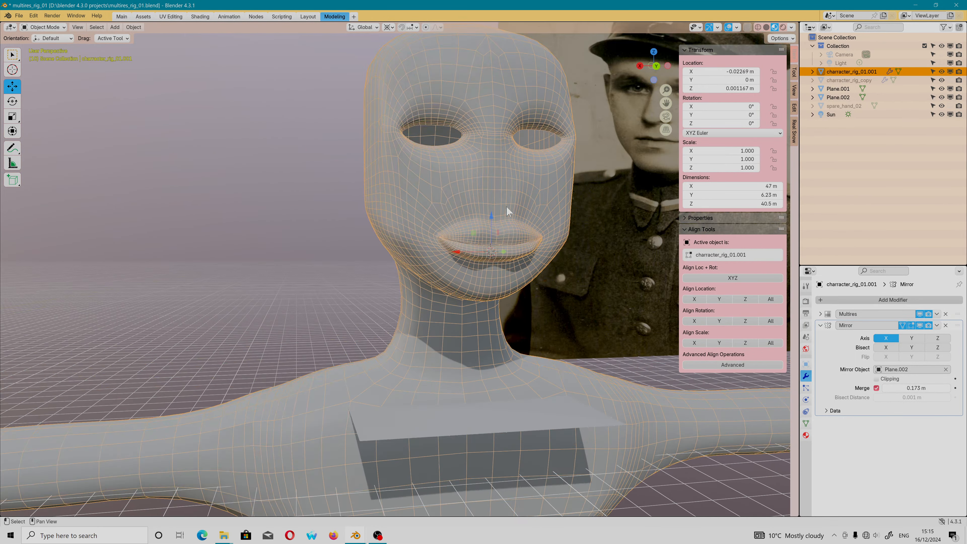
scroll(491, 229, "up", 4)
middle_click_drag(455, 141, 492, 302, "shift")
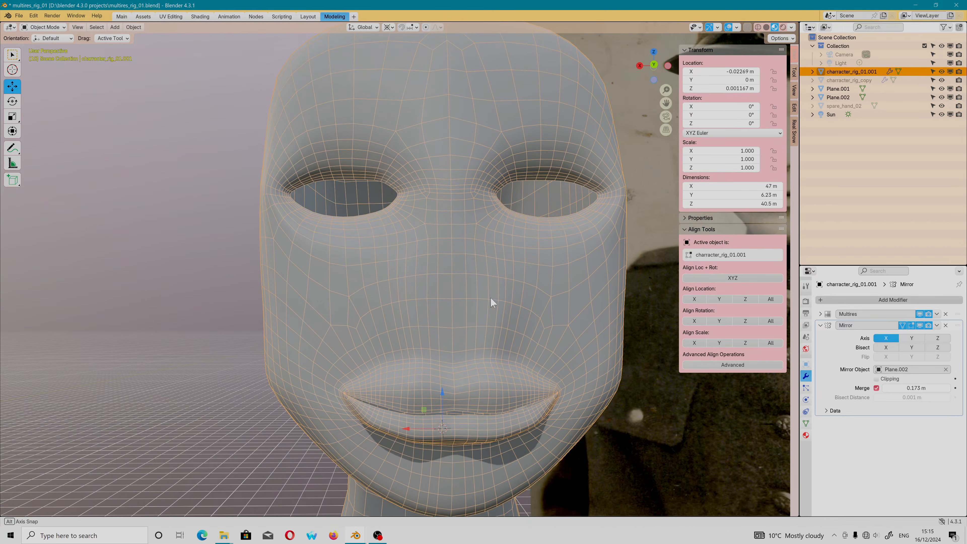
- Hide the Multires modifier in the viewport and examine the base topology around the mouth in Edit Mode
left_click(919, 314)
left_click(44, 27)
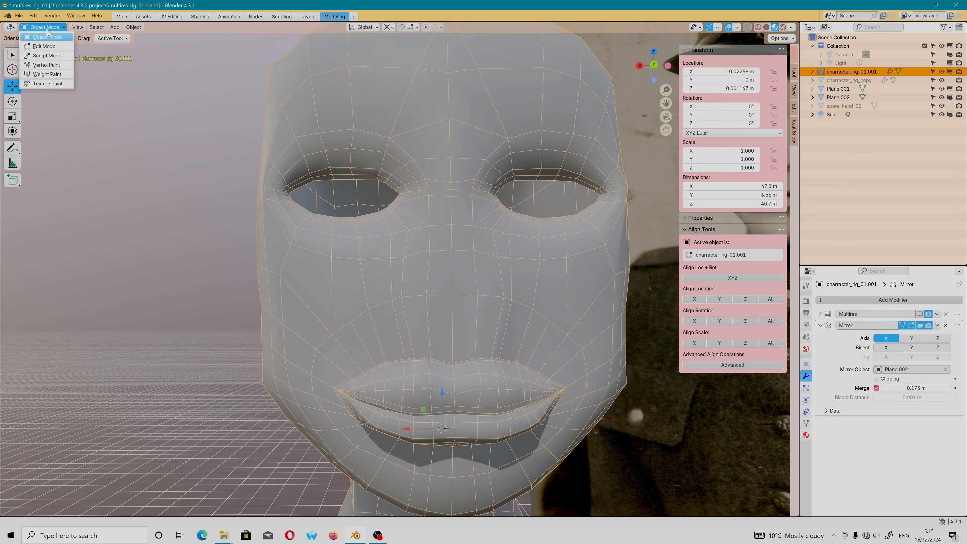
left_click(46, 46)
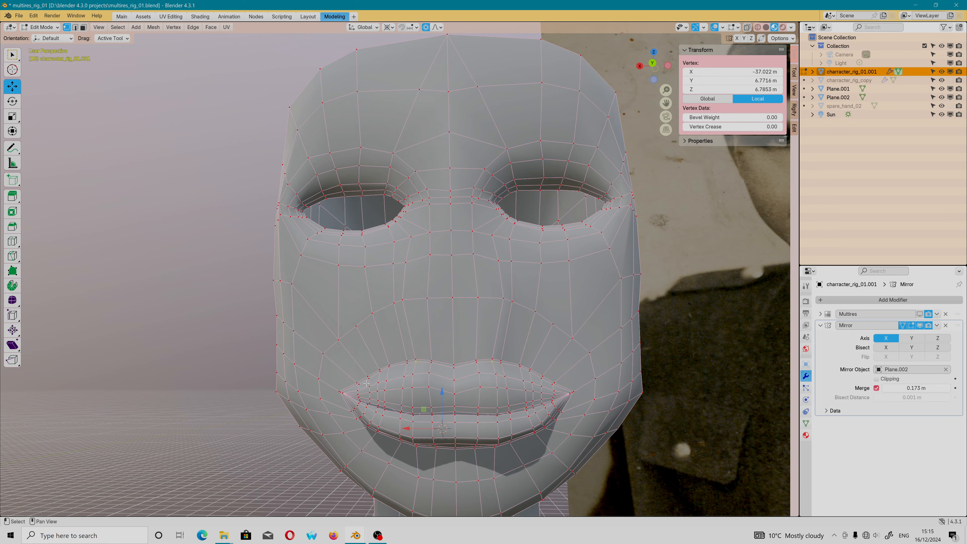
middle_click_drag(385, 379, 375, 376)
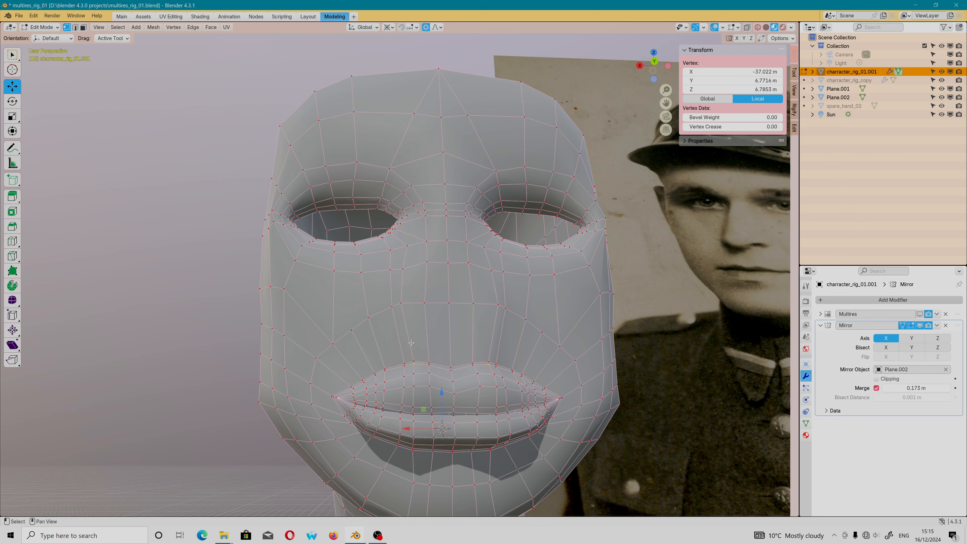
scroll(383, 383, "up", 6)
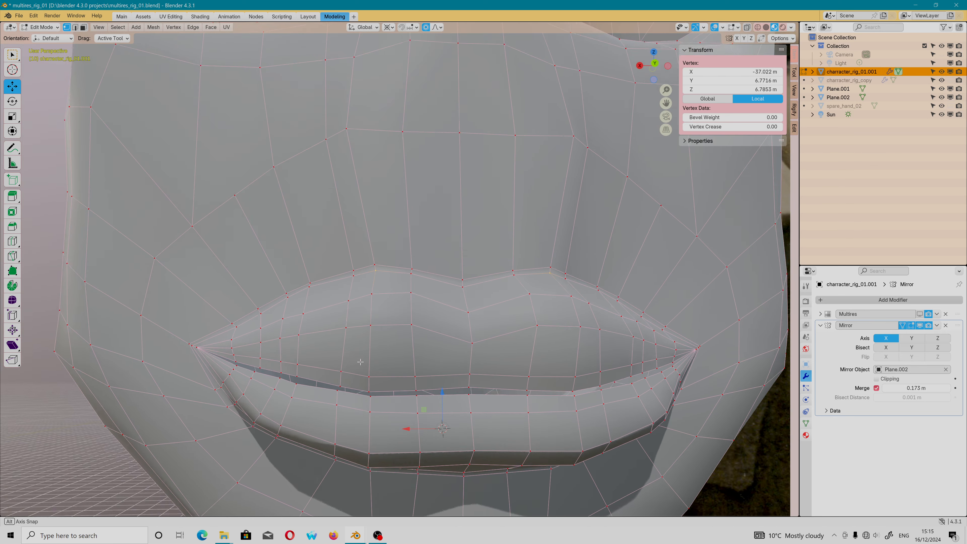
scroll(251, 260, "down", 2)
middle_click_drag(382, 243, 348, 285, "shift")
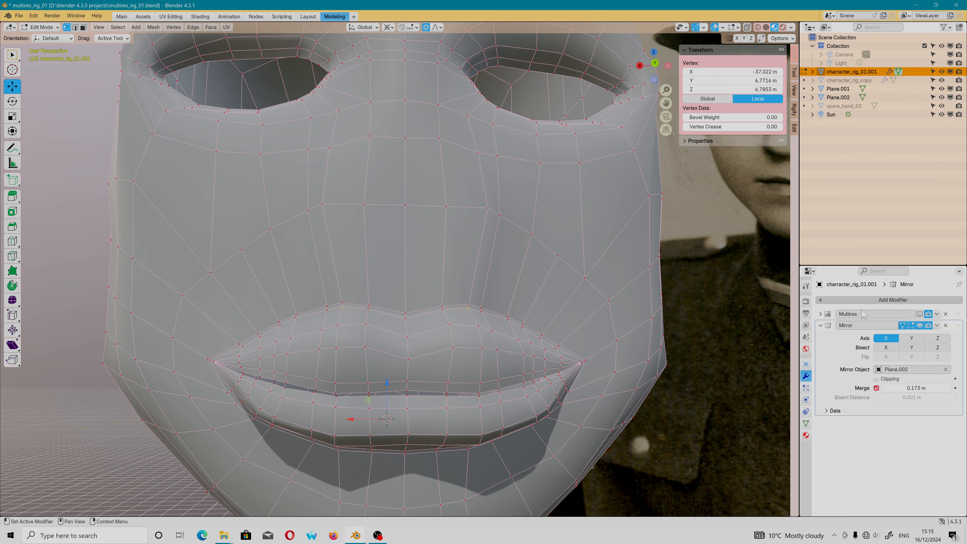
- Return to Object Mode and show Multires again to compare the subdivided cheek topology with the base mesh
left_click(42, 27)
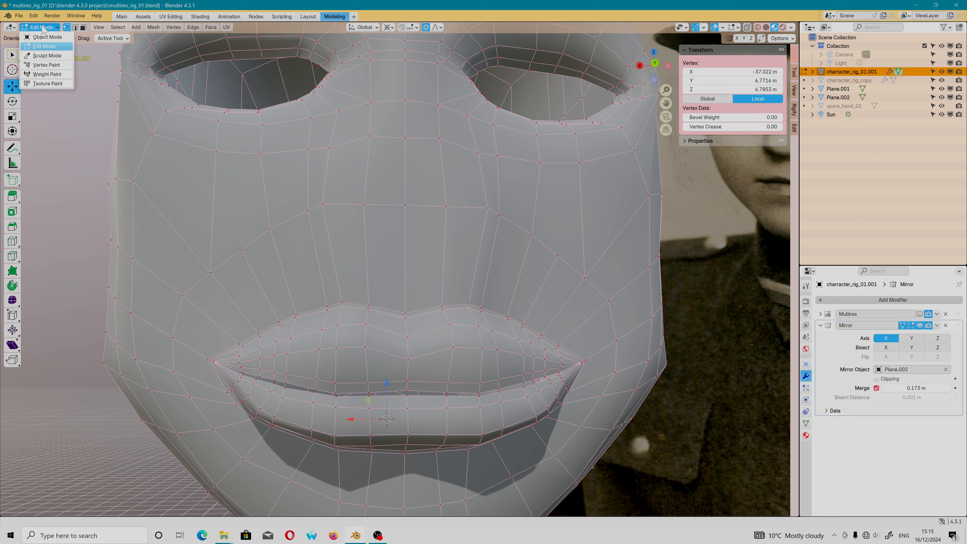
left_click(42, 34)
left_click(919, 313)
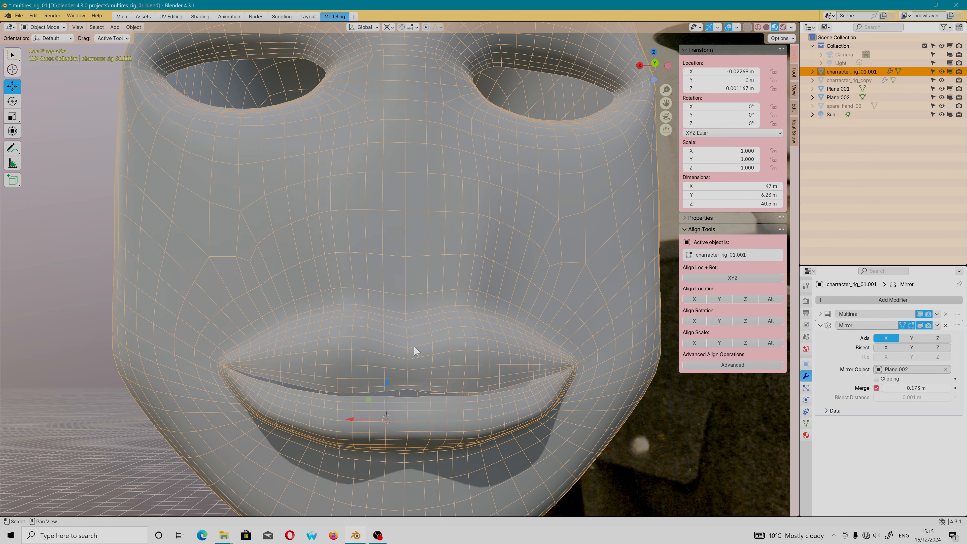
left_click(55, 27)
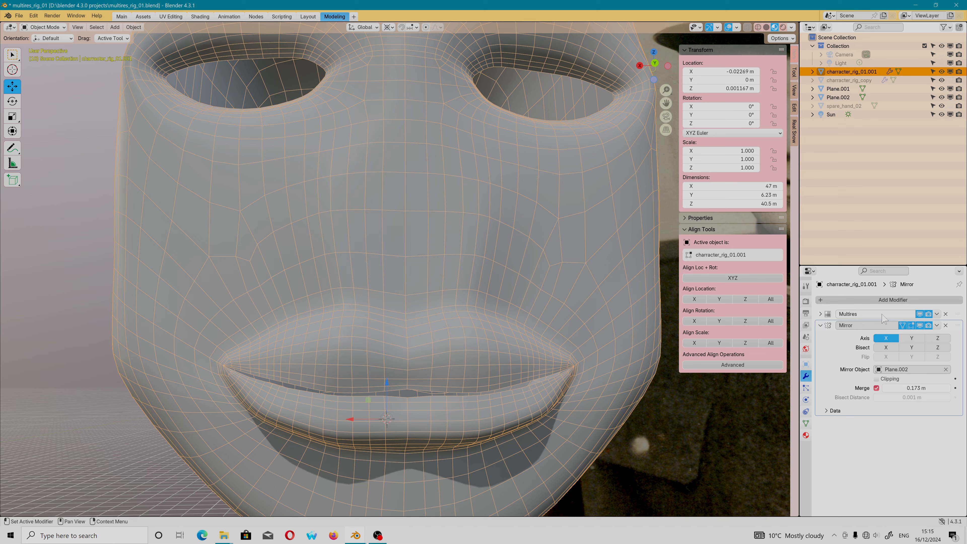
scroll(438, 385, "down", 2)
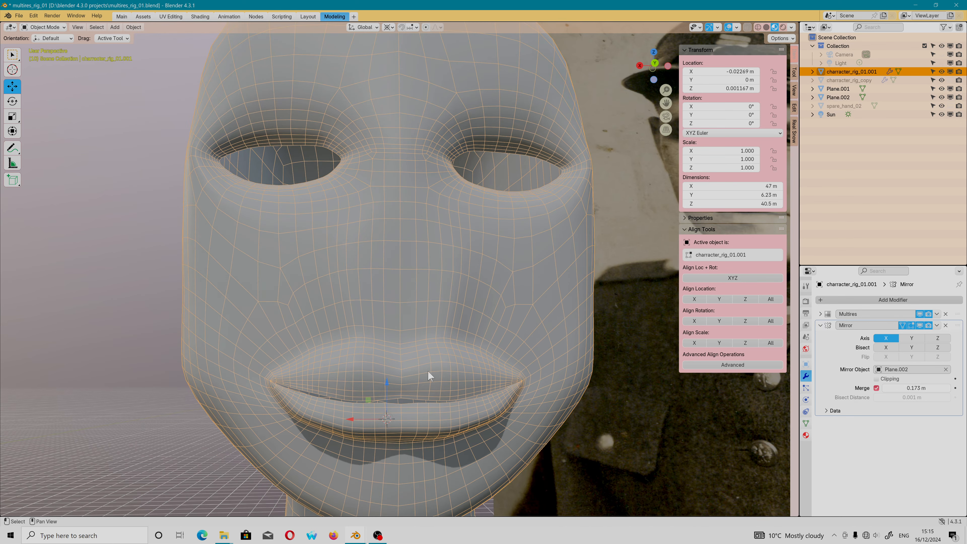
- In Edit Mode with Multires hidden, knife-cut an edge up the cheek below the eye and select its middle vertex
key("Tab")
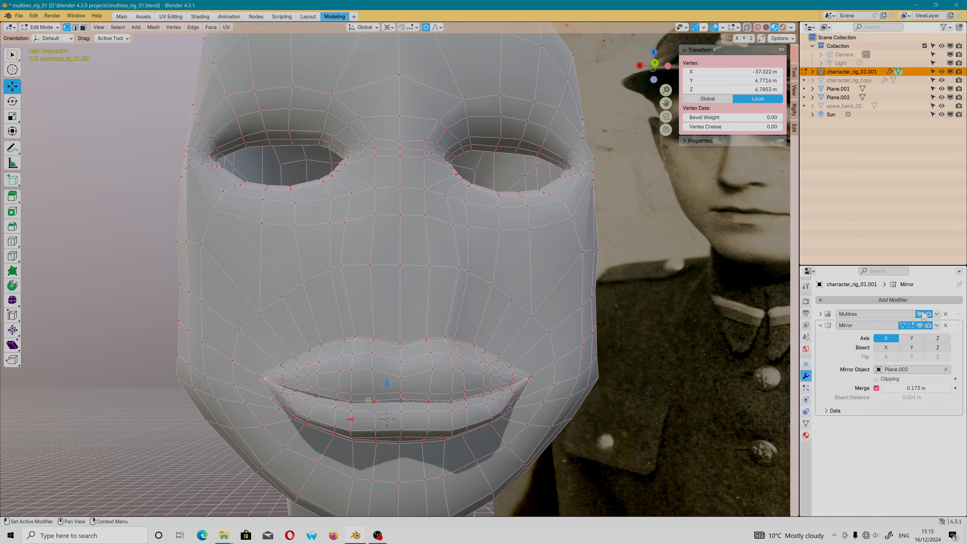
middle_click_drag(260, 373, 334, 403)
middle_click_drag(378, 339, 361, 307)
middle_click_drag(207, 172, 332, 337, "shift")
key("k")
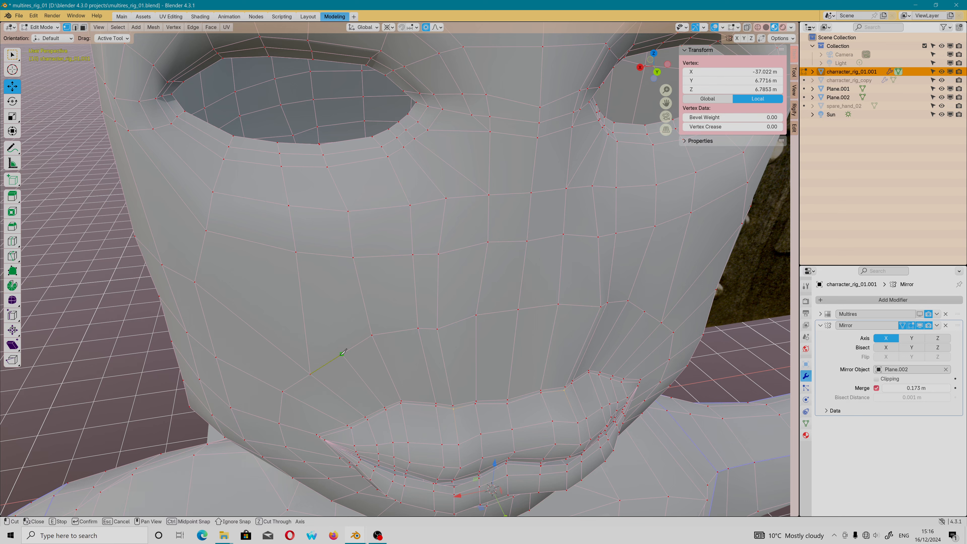
left_click(247, 240)
left_click(254, 140)
key("Return")
scroll(344, 328, "down", 3)
left_click(311, 279)
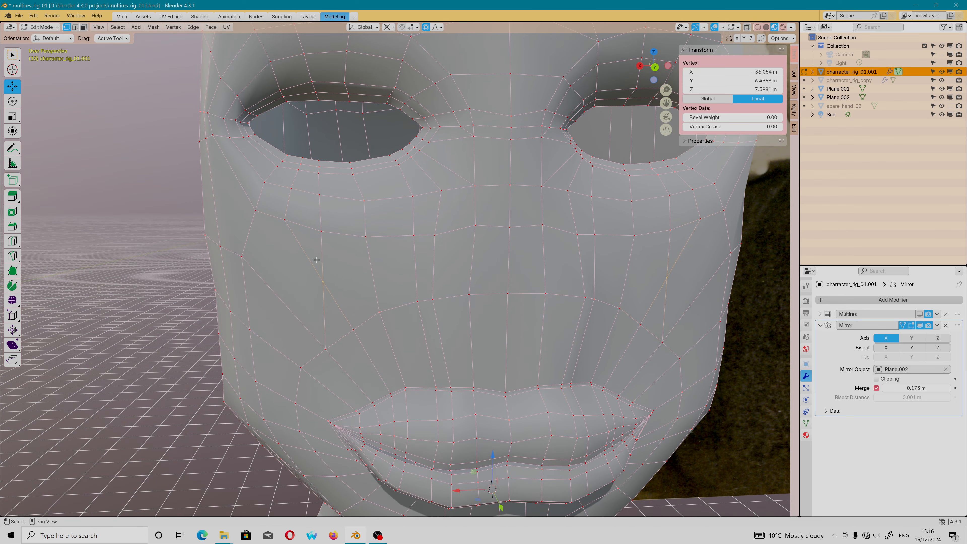
- Compare the cheek's topology in Object Mode with the Multires modifier shown and hidden
key("Tab")
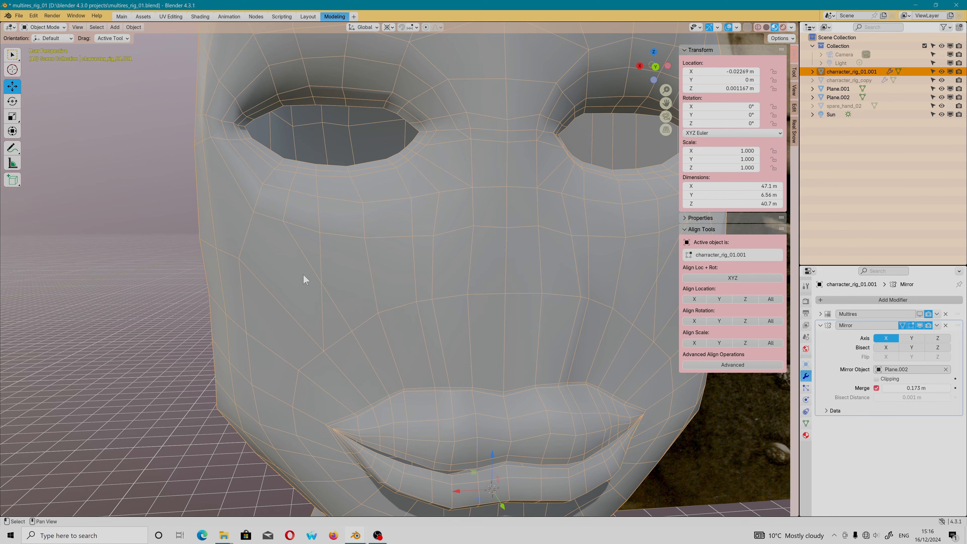
left_click(919, 314)
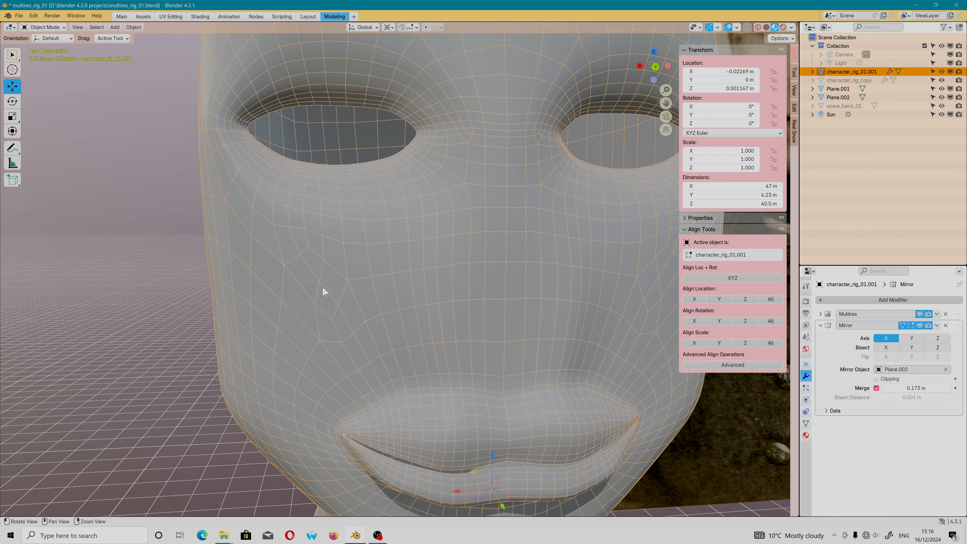
middle_click_drag(321, 286, 348, 276)
left_click(918, 313)
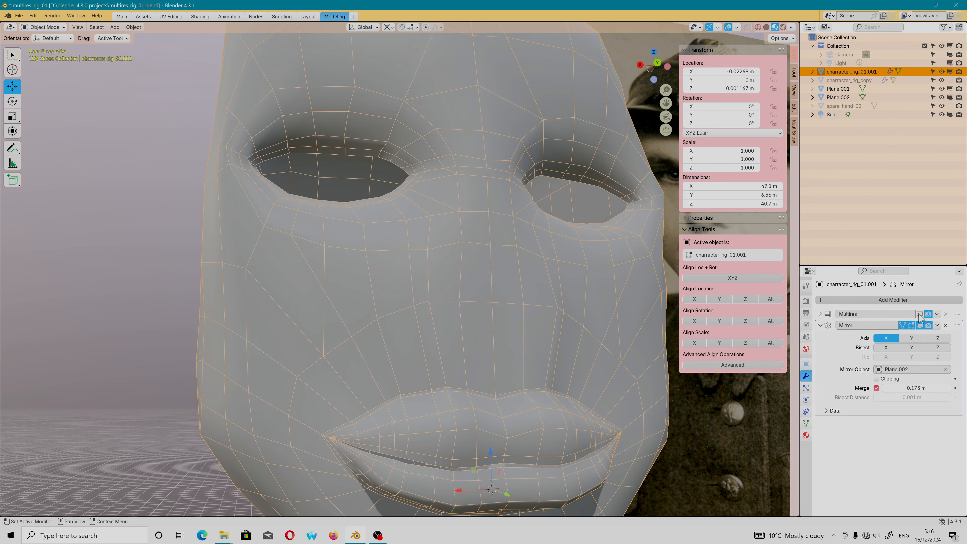
left_click(919, 314)
left_click(919, 314)
middle_click_drag(351, 302, 337, 324)
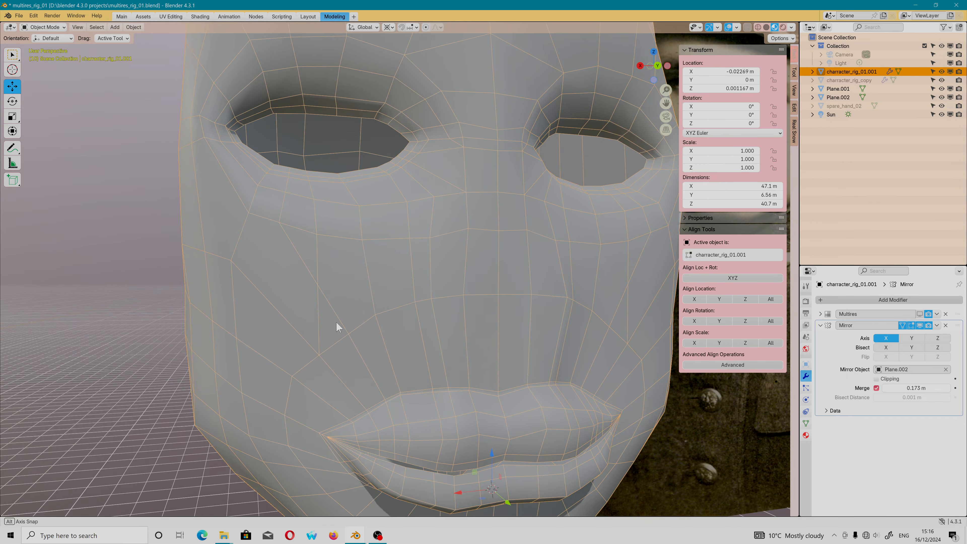
- Knife-cut an edge line in Edit Mode from the outer cheek vertex through the mid-cheek vertex to the face's centre line
scroll(285, 276, "up", 6)
middle_click_drag(391, 370, 391, 371, "shift")
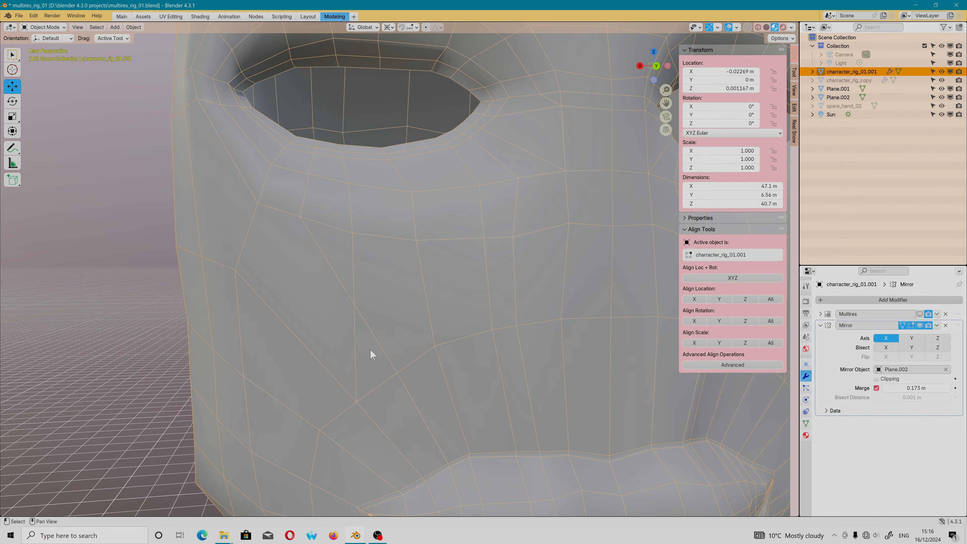
key("Tab")
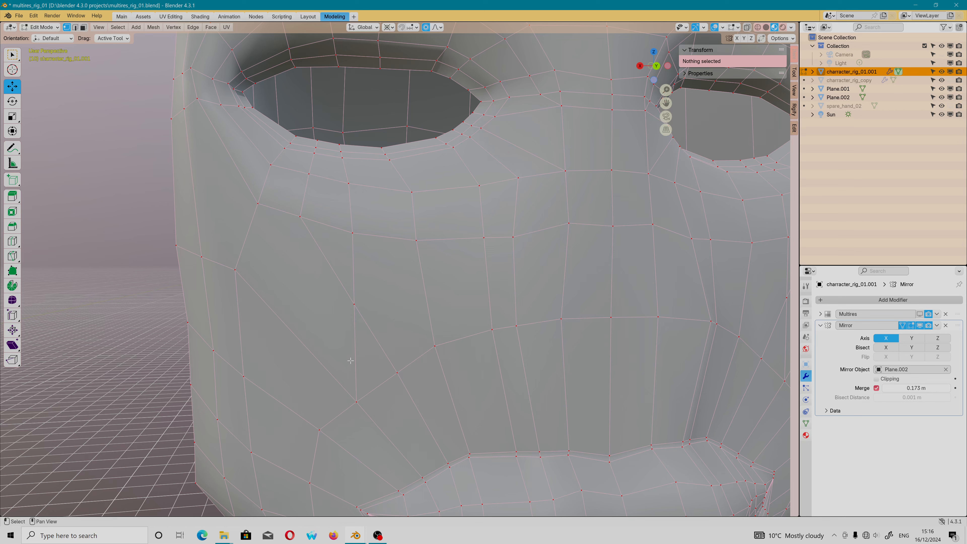
key("k")
key("Return")
key("k")
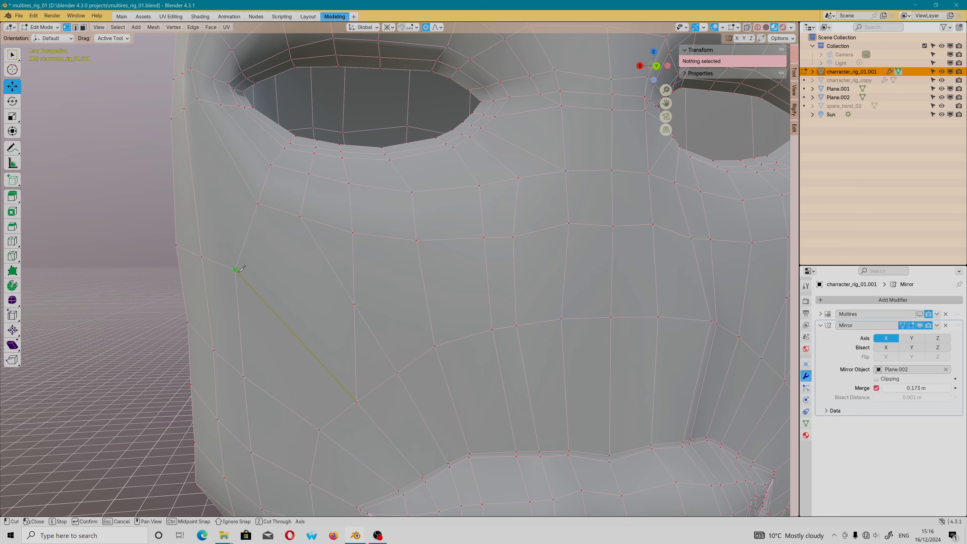
left_click(239, 270)
left_click(354, 304)
left_click(565, 269)
left_click(612, 269)
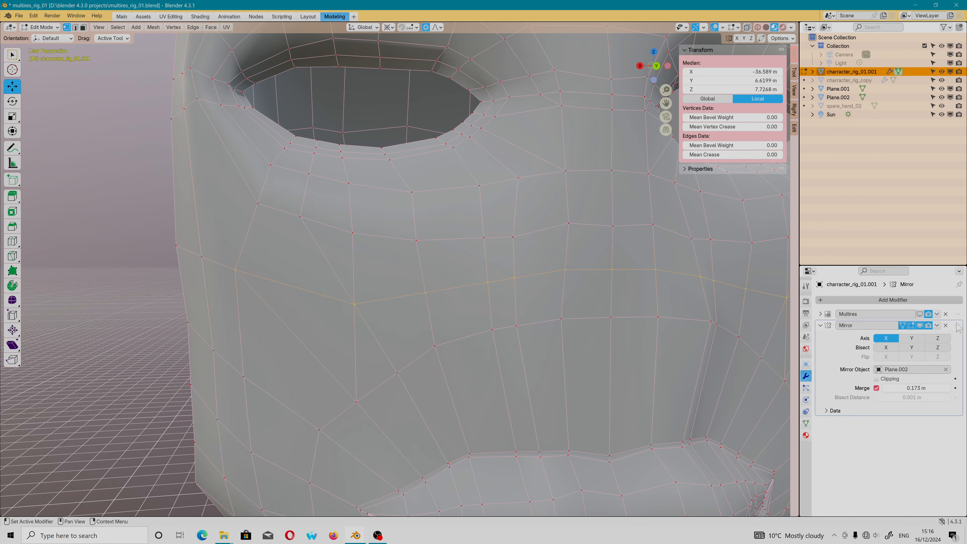
- Hide the Mirror modifier in the viewport to check the cut at the centre line, and show it again
left_click(920, 326)
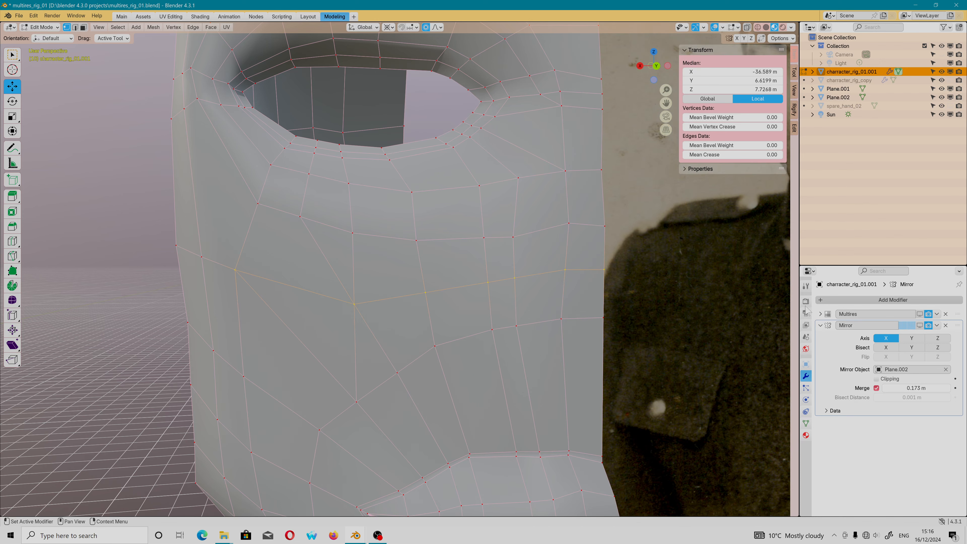
scroll(365, 182, "down", 4)
mouse_move(365, 183)
middle_mouse_down("shift")
mouse_move(466, 332)
mouse_move(366, 179)
middle_mouse_up("shift")
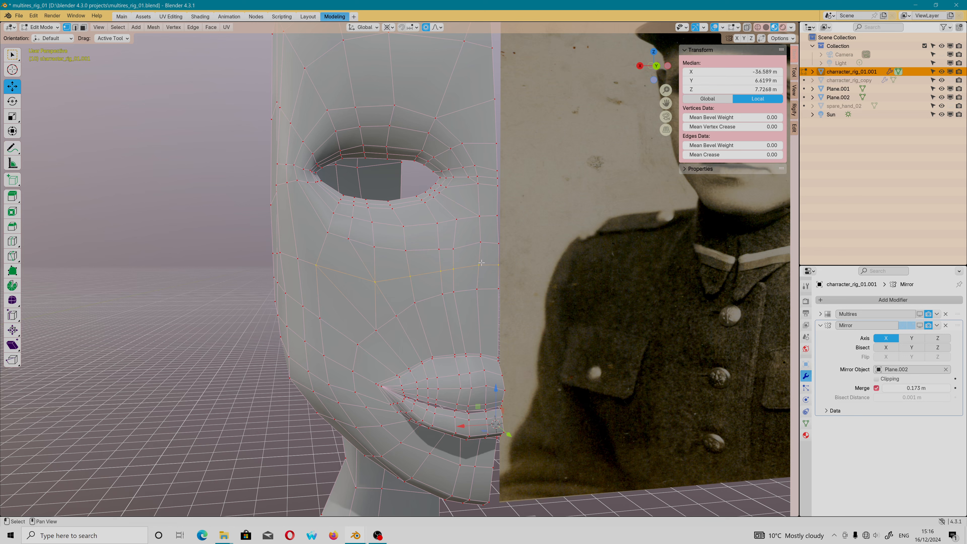
left_click(919, 326)
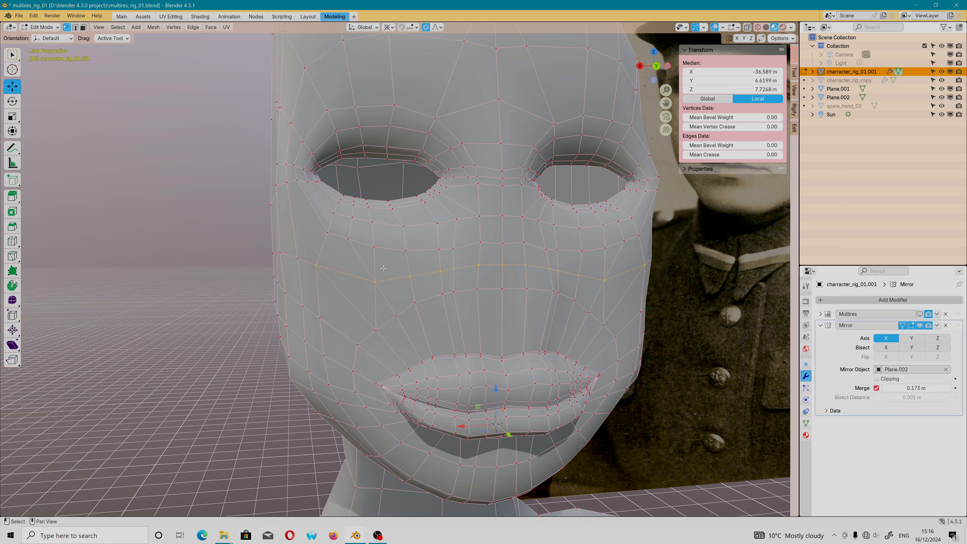
- Place the 3D cursor on the cheek just below the new cut and toggle the Multires display on and off
right_click(376, 294, "shift")
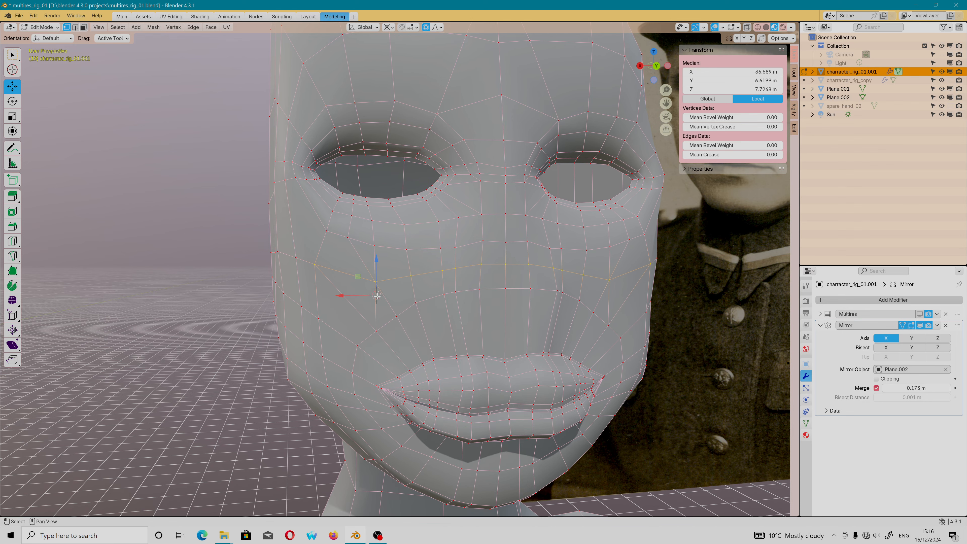
scroll(376, 295, "up", 3)
mouse_move(463, 309)
middle_mouse_down()
mouse_move(452, 295)
mouse_move(454, 311)
middle_mouse_up()
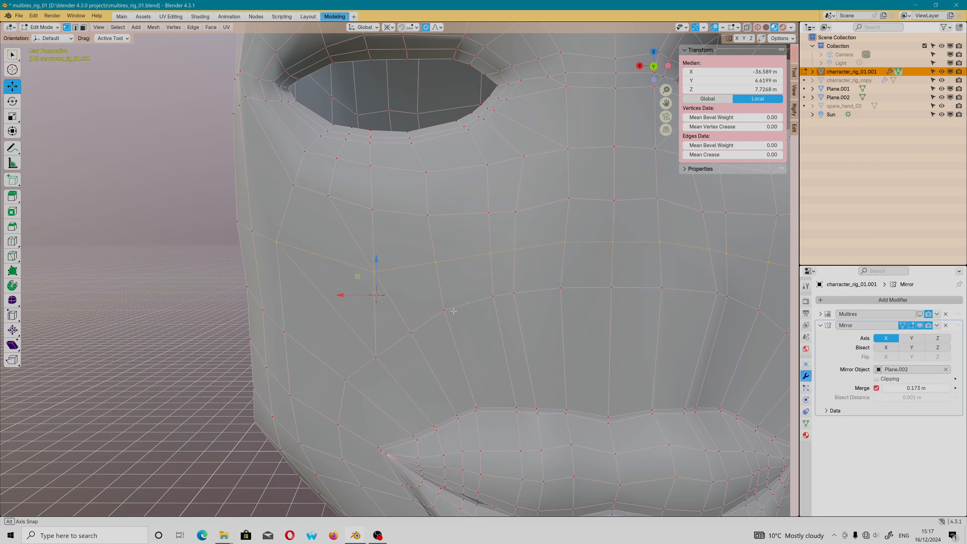
left_click(921, 315)
left_click(920, 314)
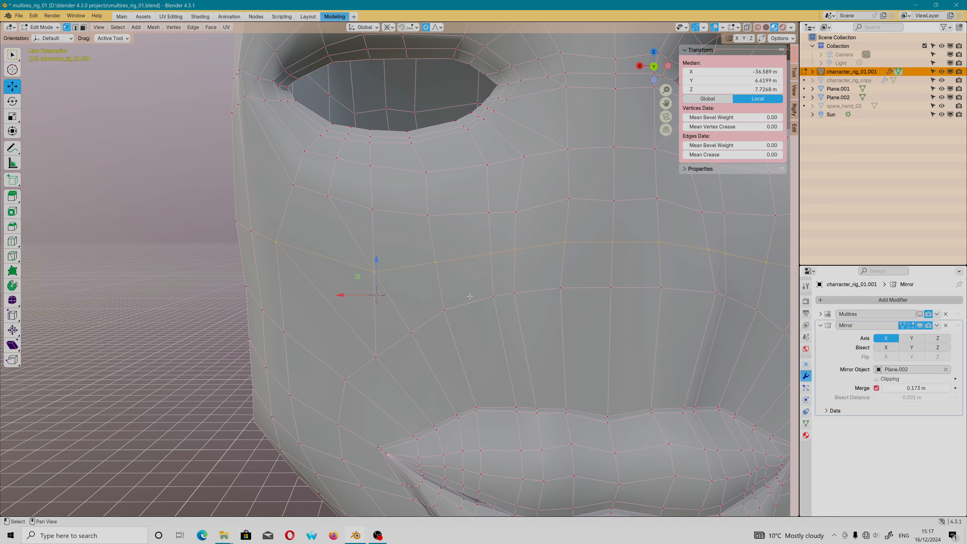
- Knife-cut a vertical edge line from the vertex below the eye's outer half down to the lower cheek vertex
left_click(76, 27, "shift")
left_click(354, 317)
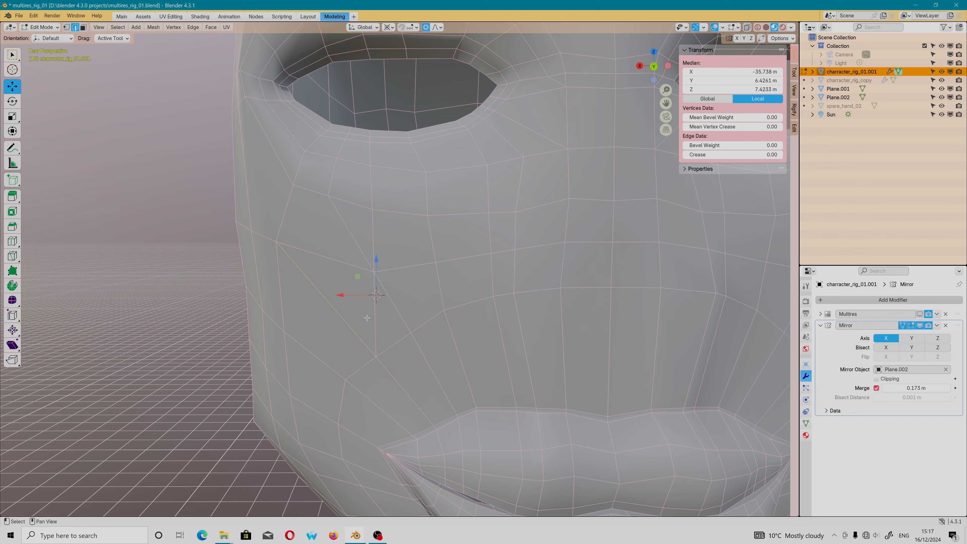
middle_click_drag(404, 328, 356, 242)
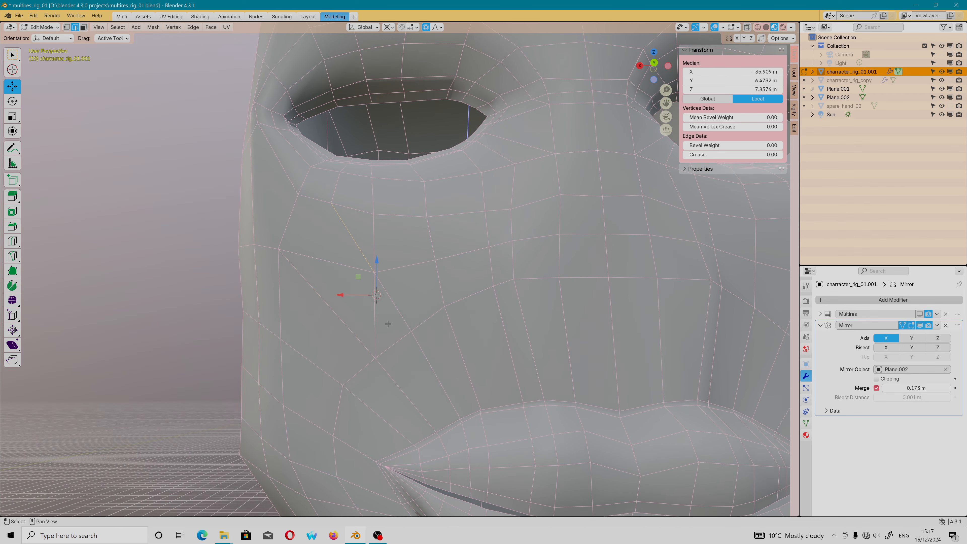
middle_click_drag(376, 318, 344, 310)
key("k")
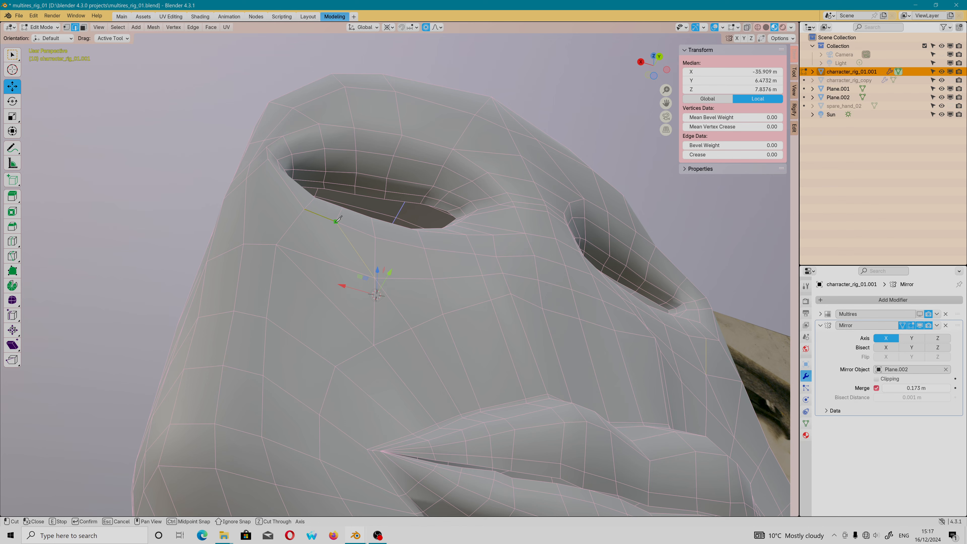
left_click(335, 364)
key("Return")
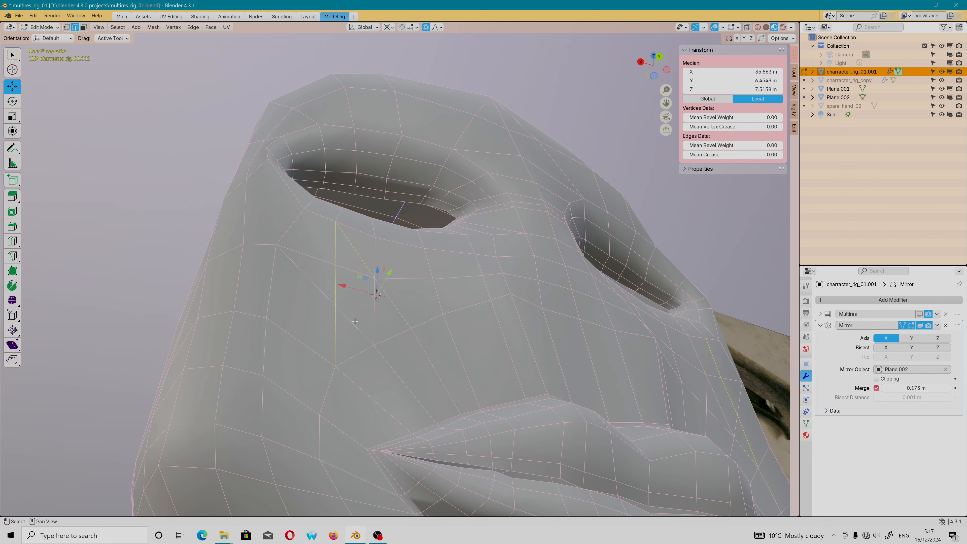
middle_click_drag(345, 284, 364, 278)
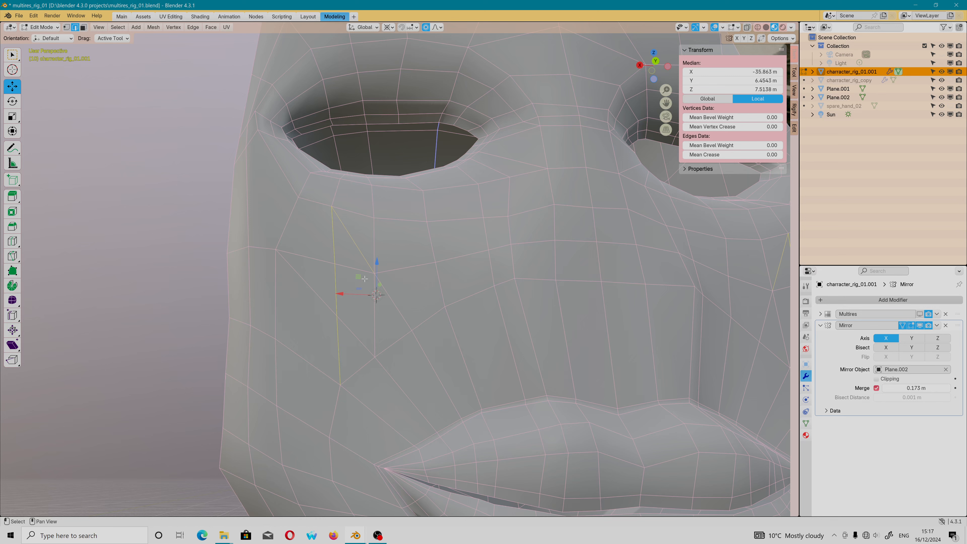
- Dissolve the diagonal edge running from the under-eye vertex to the mid-cheek vertex, then clear the selection
left_click(362, 250)
key("x")
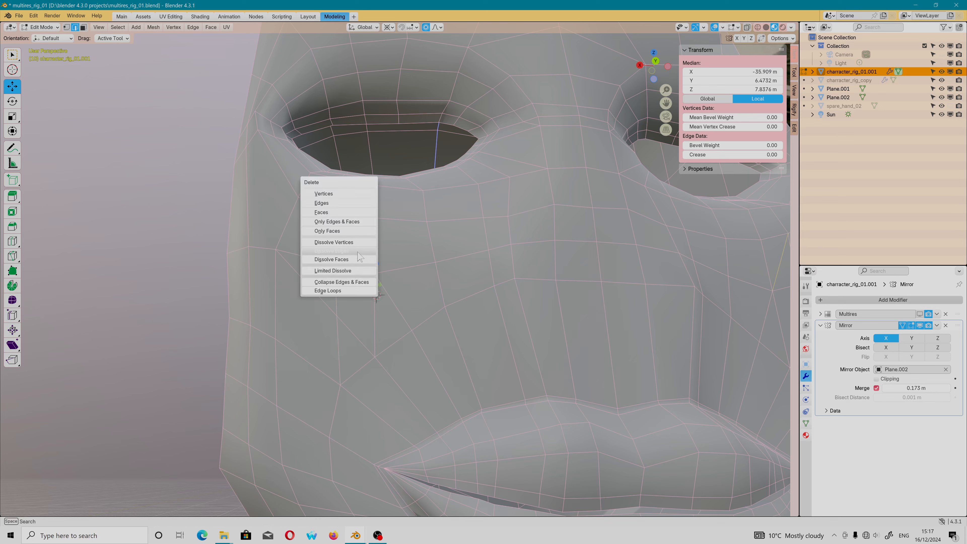
left_click(356, 251)
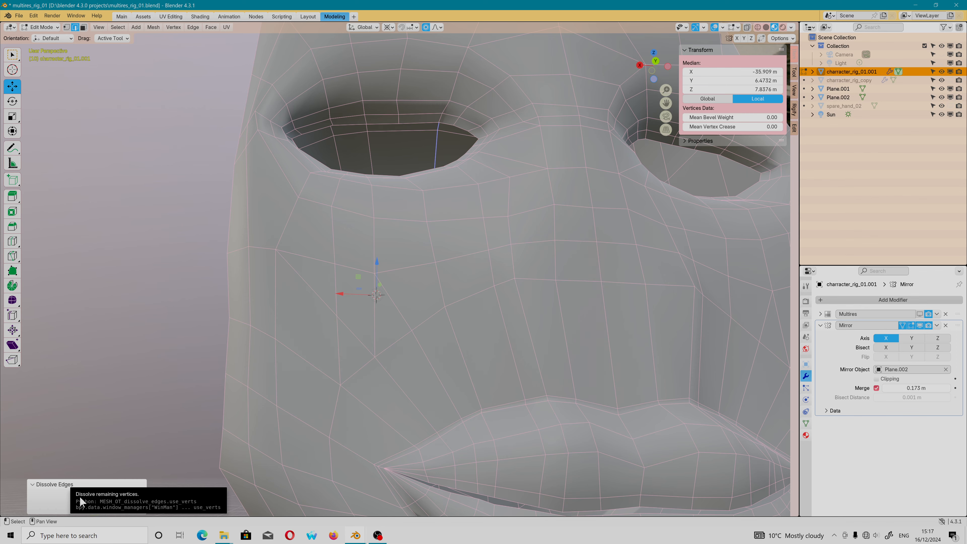
left_click(102, 410)
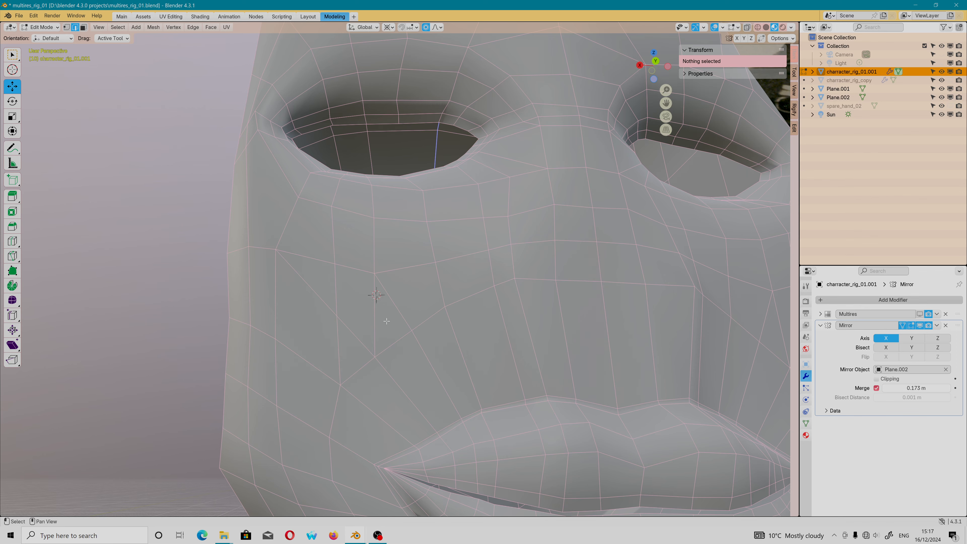
- Knife-cut diagonally from the mid-cheek vertex across the new vertical edge to the outer cheek edge line
middle_click_drag(389, 320, 353, 328)
scroll(371, 363, "down", 4)
scroll(366, 346, "up", 5)
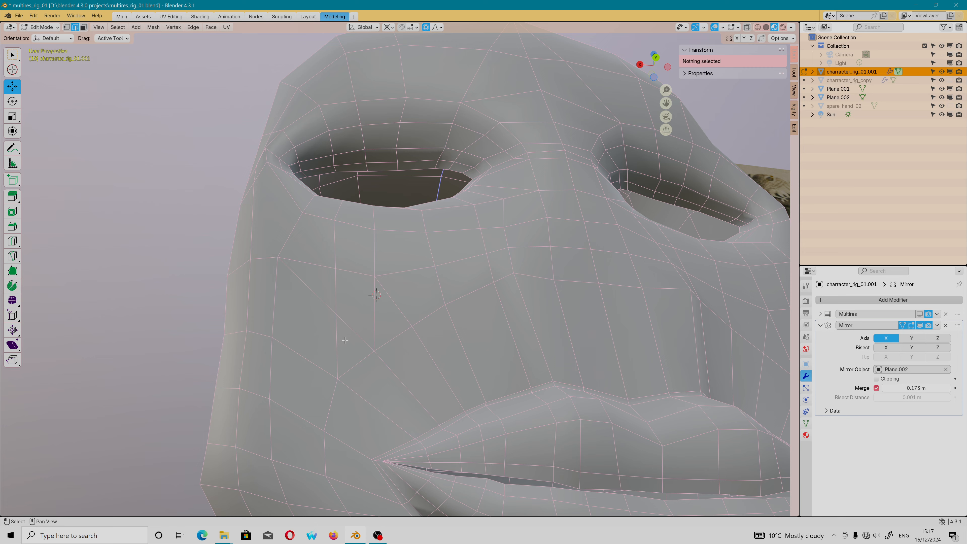
middle_click_drag(337, 345, 337, 301)
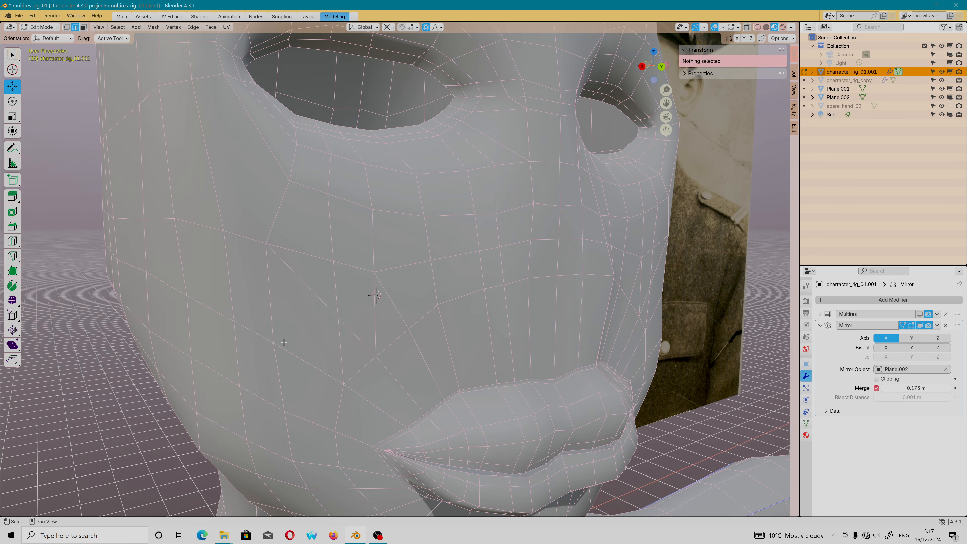
middle_click_drag(283, 342, 332, 336)
key("k")
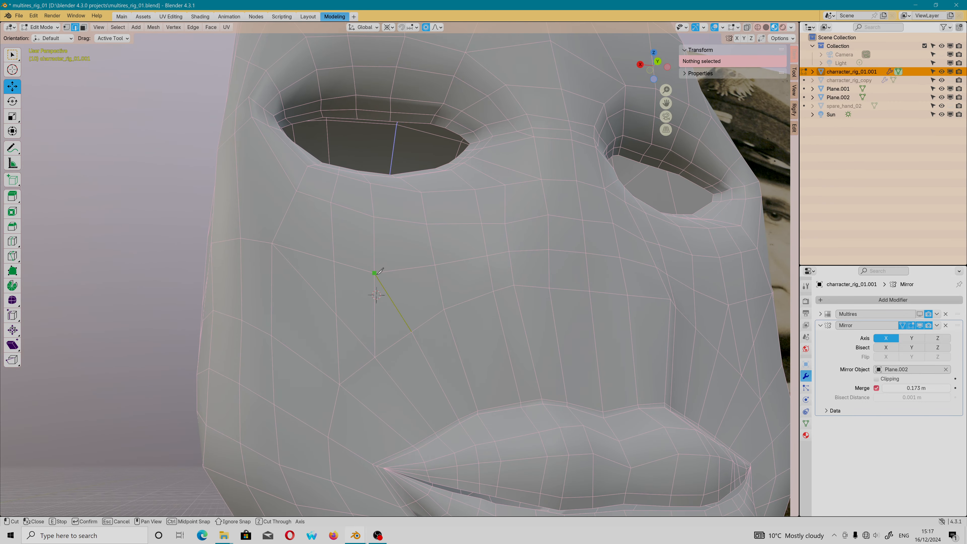
left_click(374, 273)
left_click(271, 335)
key("Return")
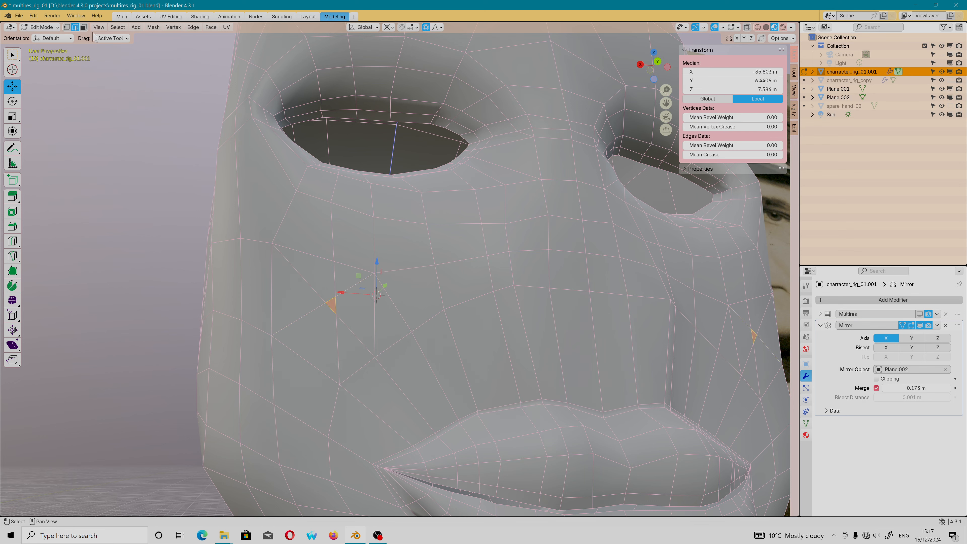
- Collapse the tiny triangle left where the cheek cuts cross into a single vertex with Collapse Edges & Faces
key("1")
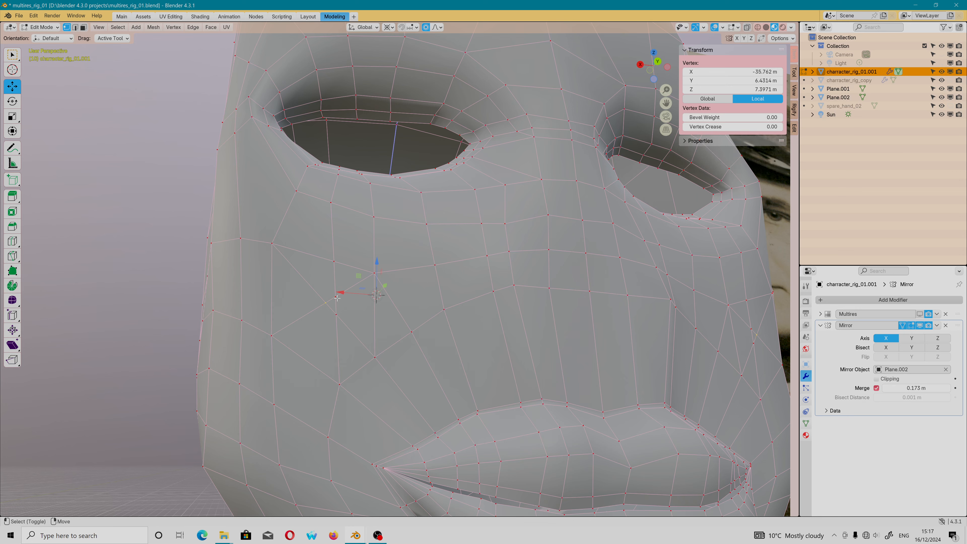
key("x")
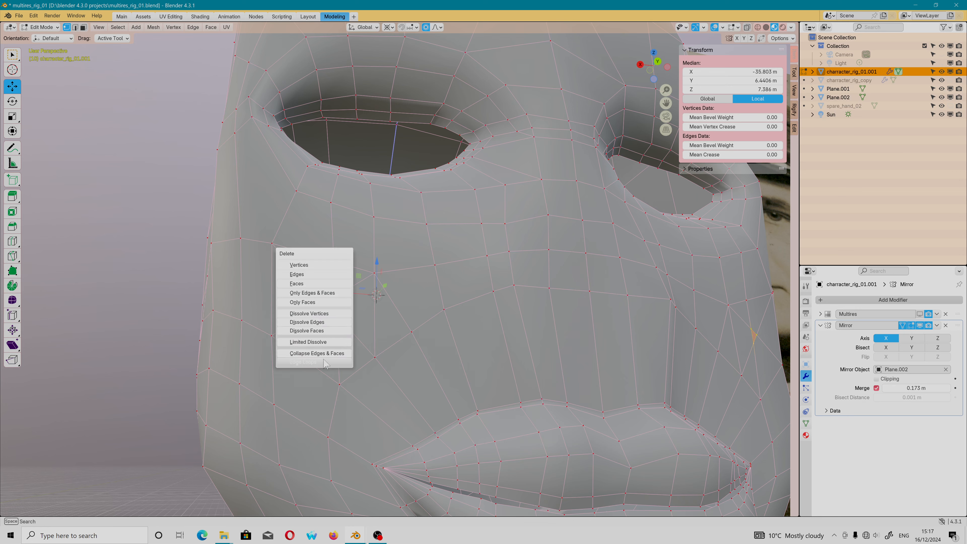
left_click(317, 353)
- Dissolve the two diagonal edges running outward from the collapsed vertex to the outer cheek edge line
middle_click_drag(317, 353, 462, 297)
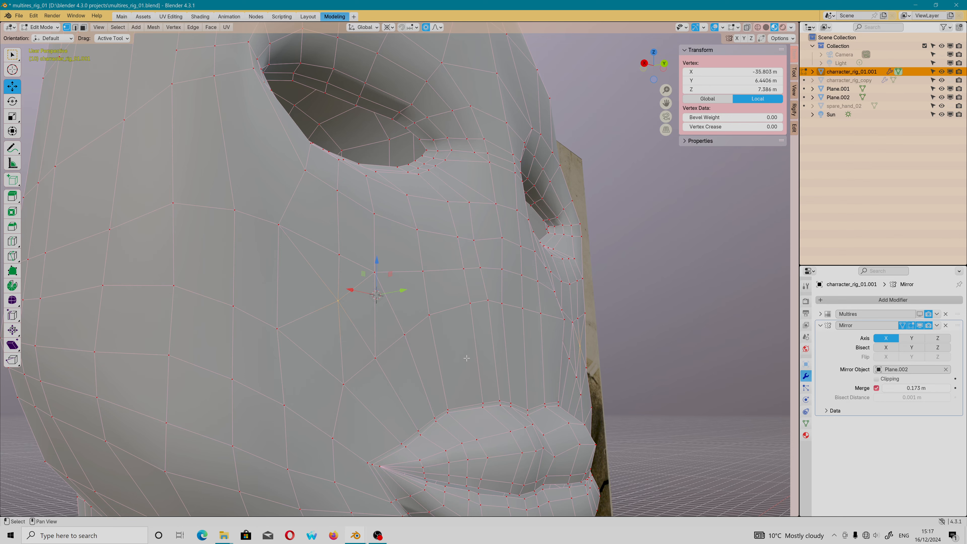
middle_click_drag(467, 358, 339, 333)
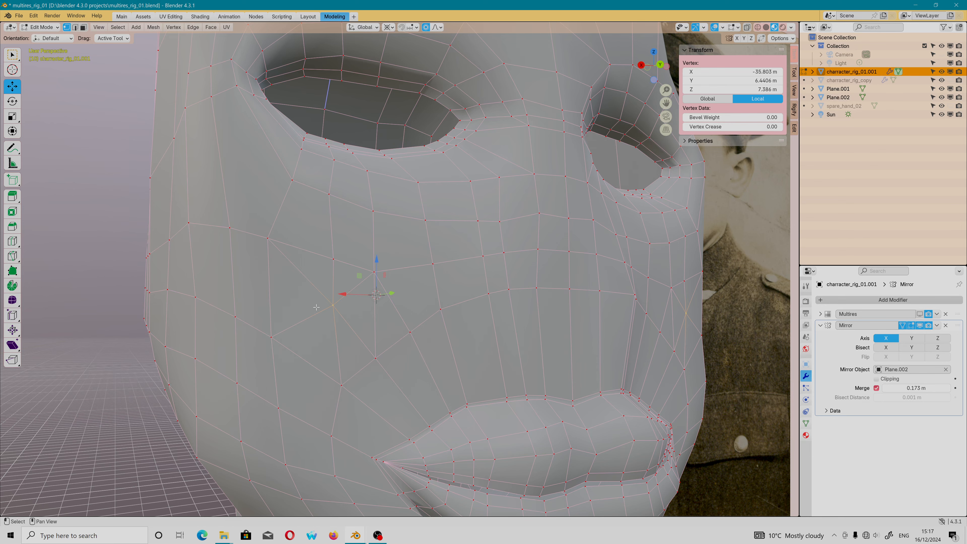
middle_click_drag(316, 307, 283, 304)
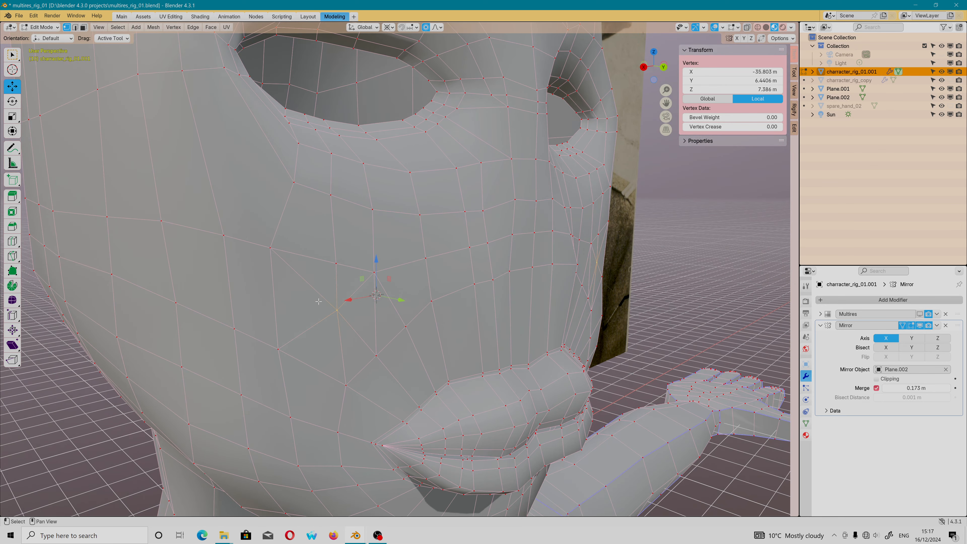
left_click(75, 27, "ctrl")
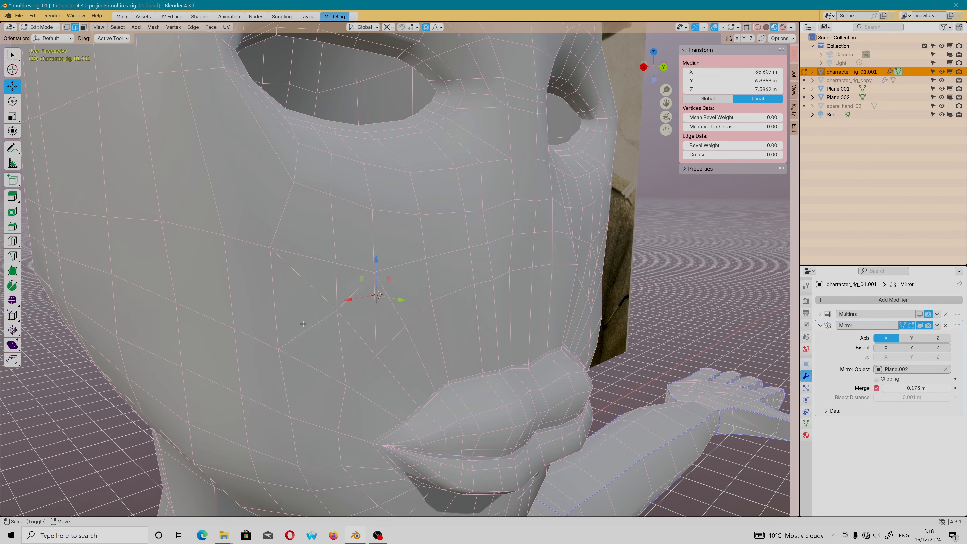
key("x")
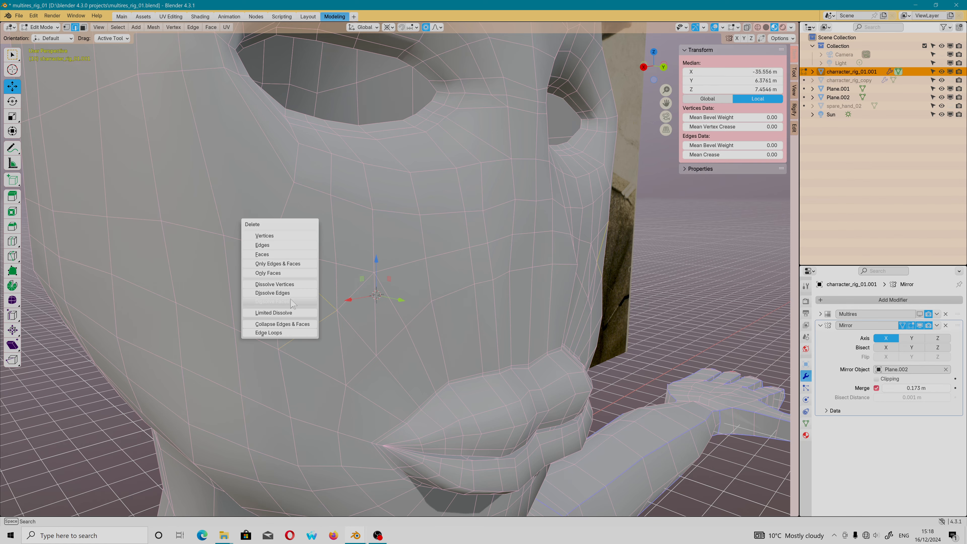
left_click(273, 292)
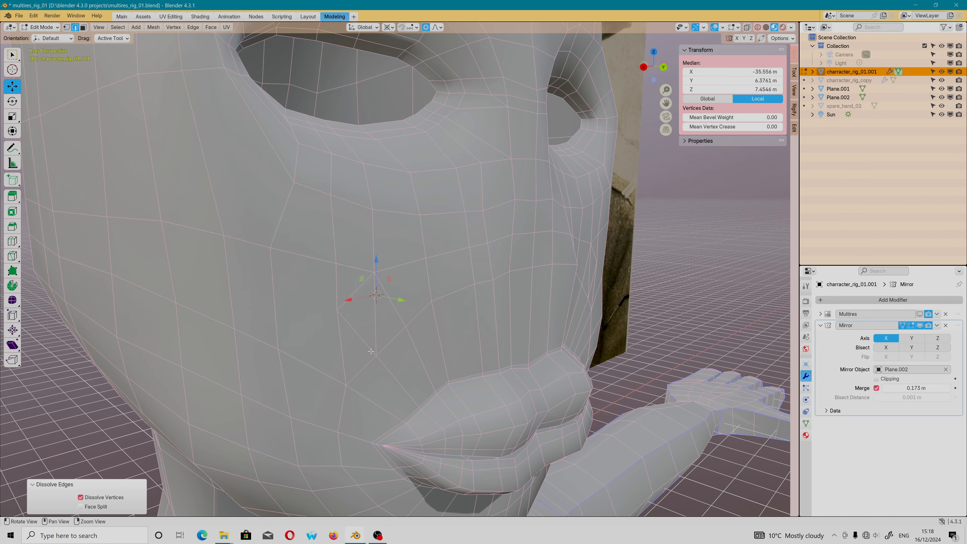
- Dissolve the two diagonal edges linking the vertical cheek line to the mid-cheek vertex and the vertex below it
left_click_drag(371, 352, 384, 347, "alt")
left_click(356, 334)
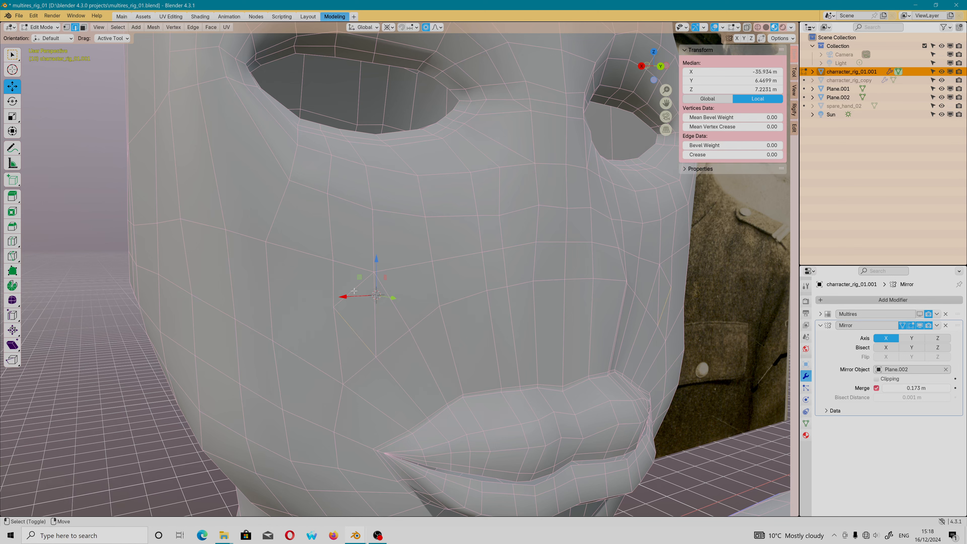
left_click(350, 287, "shift")
key("x")
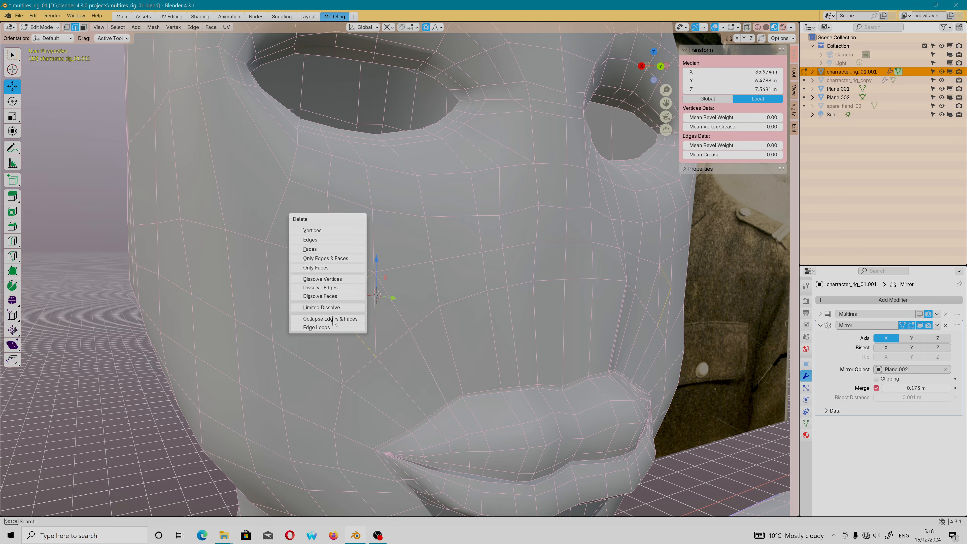
left_click(296, 280)
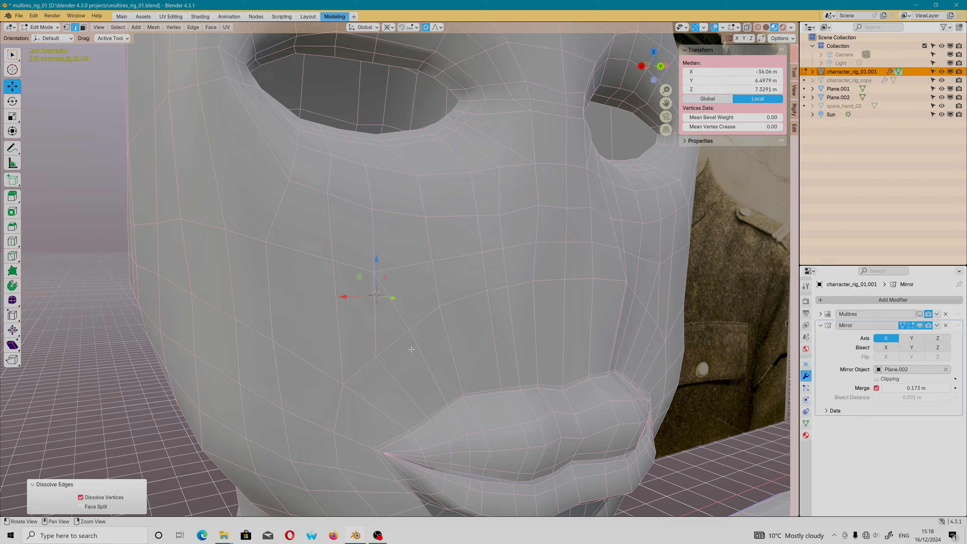
- Dissolve the diagonal edge running from the mid-cheek vertex down toward the mouth side of the cheek
left_click_drag(411, 349, 397, 341, "alt")
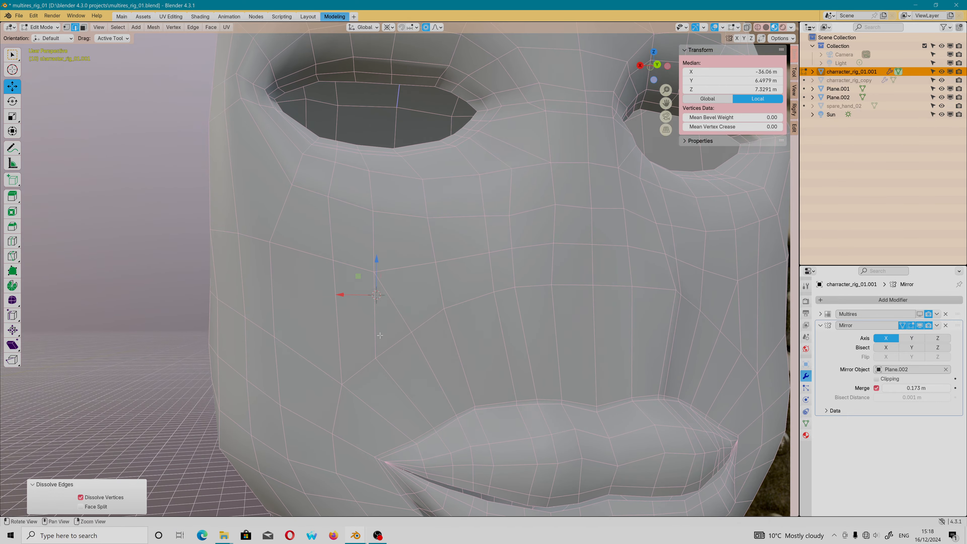
left_click(409, 319)
key("x")
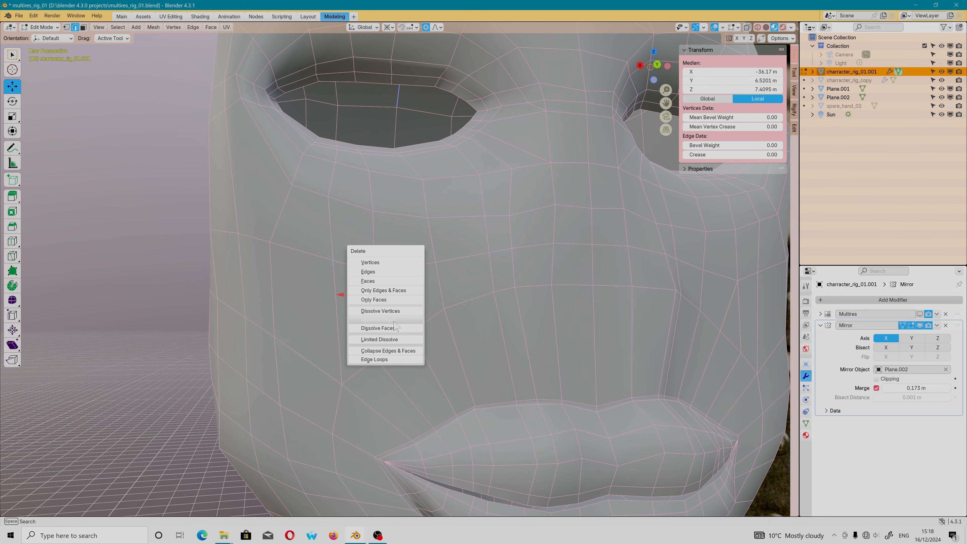
left_click(408, 321)
- Try to add a vertical loop cut from below the eye through the upper cheek and extend it downward with the Knife
left_click_drag(408, 323, 392, 213, "alt")
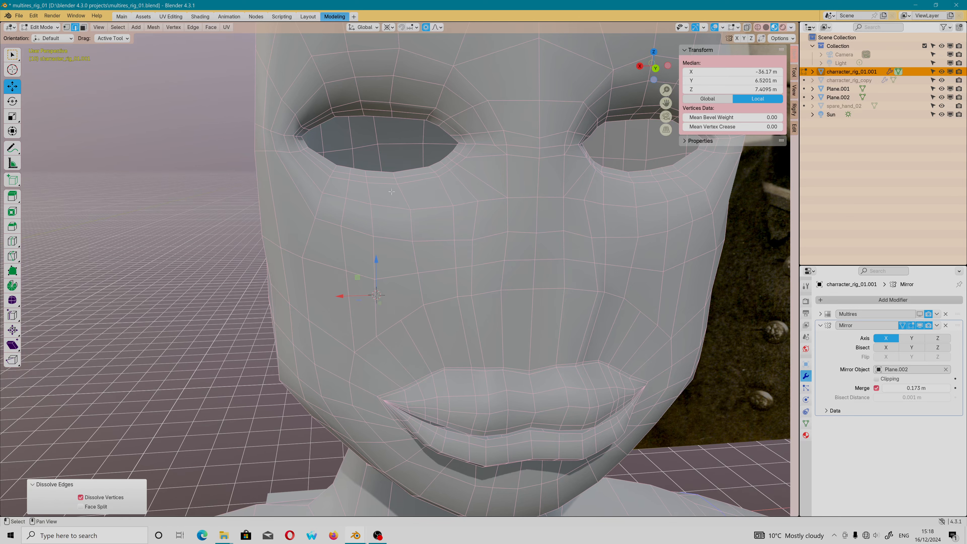
left_click(390, 208)
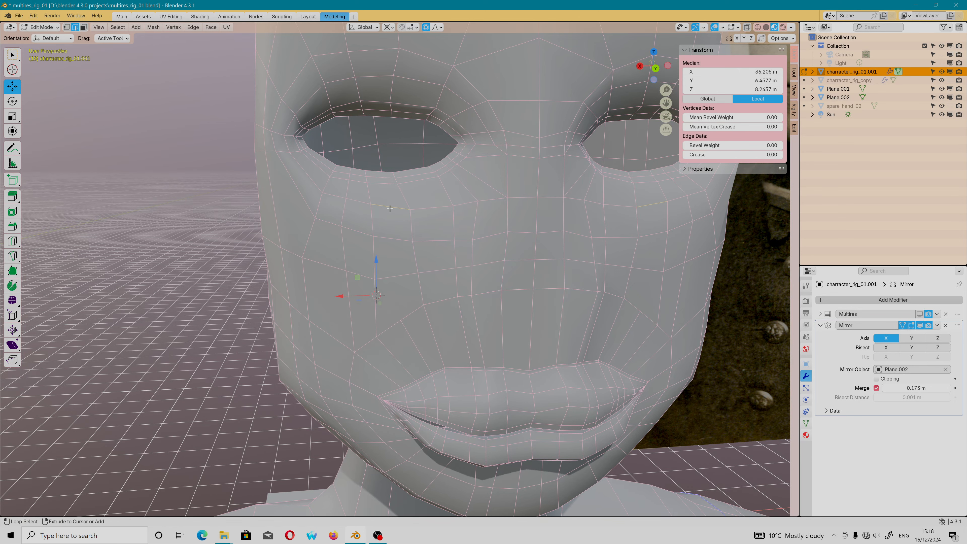
key("ctrl+r")
left_click(389, 208)
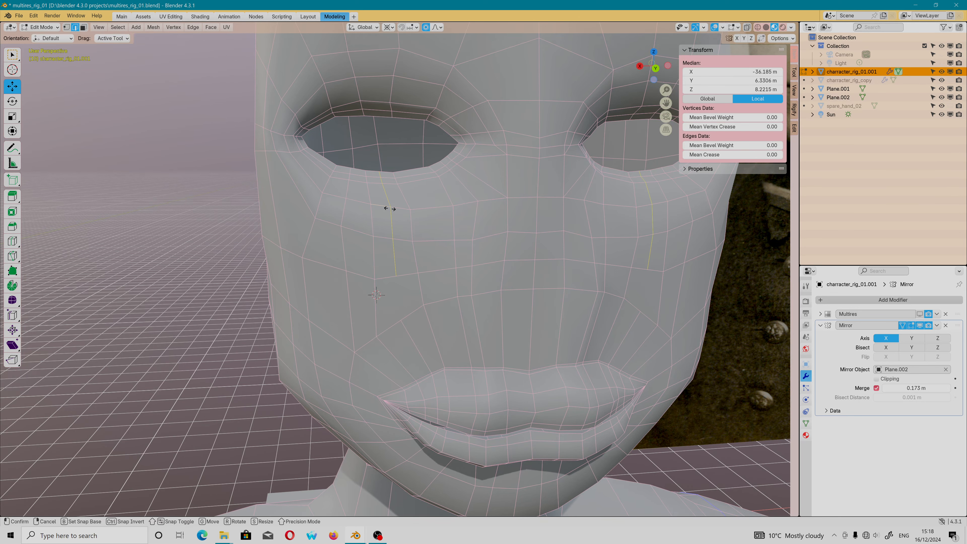
right_click(388, 206)
key("k")
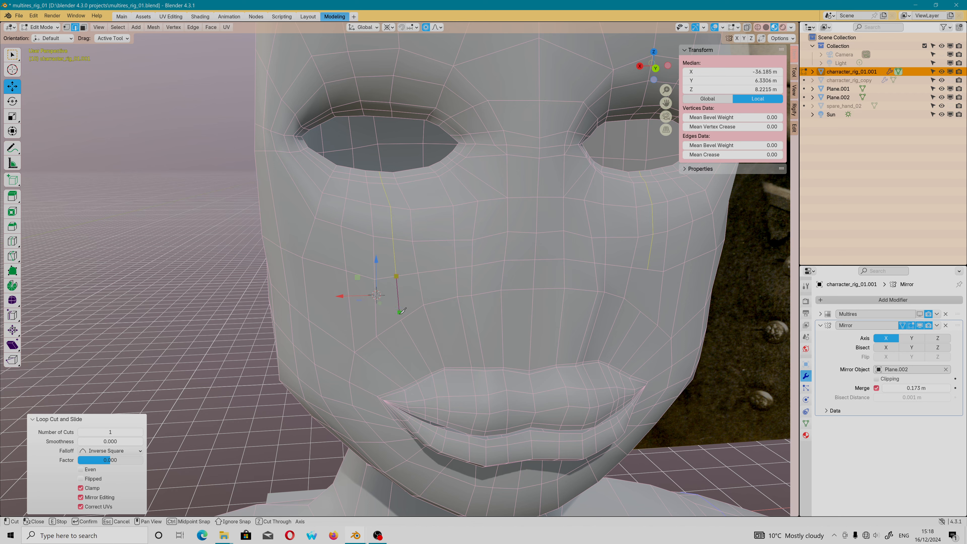
key("Return")
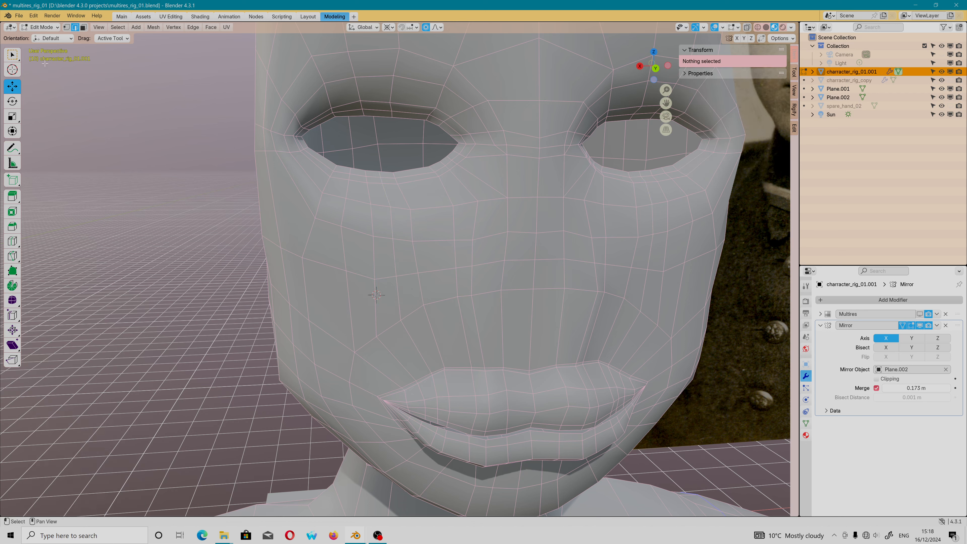
- Show the Multires modifier in Object Mode to examine the subdivided face, and hide it again
left_click(41, 27)
left_click(42, 34)
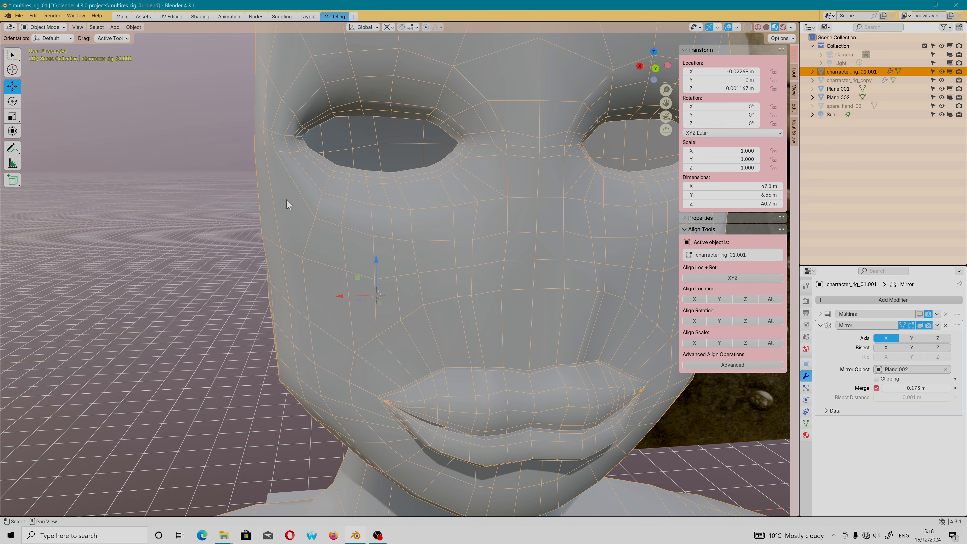
left_click(918, 314)
scroll(472, 343, "down", 3)
middle_click_drag(473, 343, 399, 376)
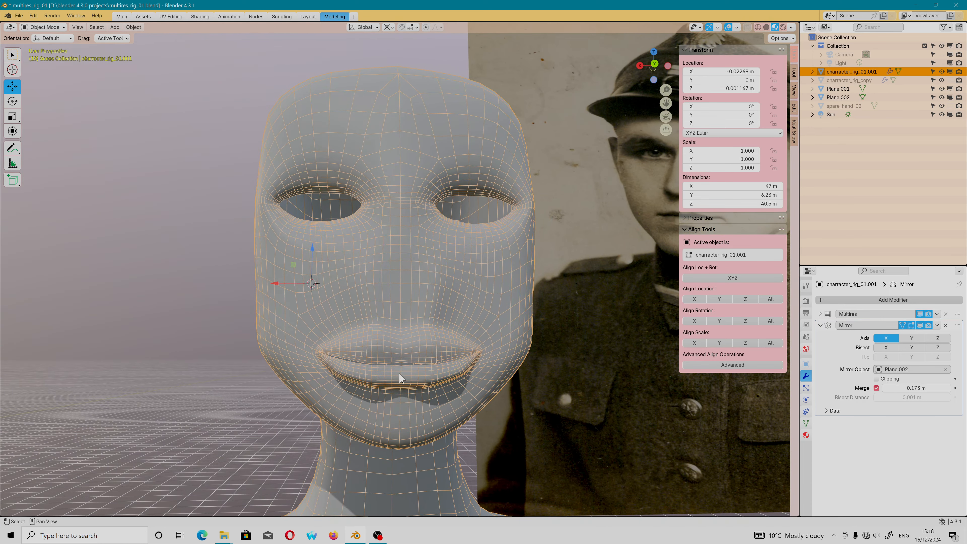
left_click(919, 313)
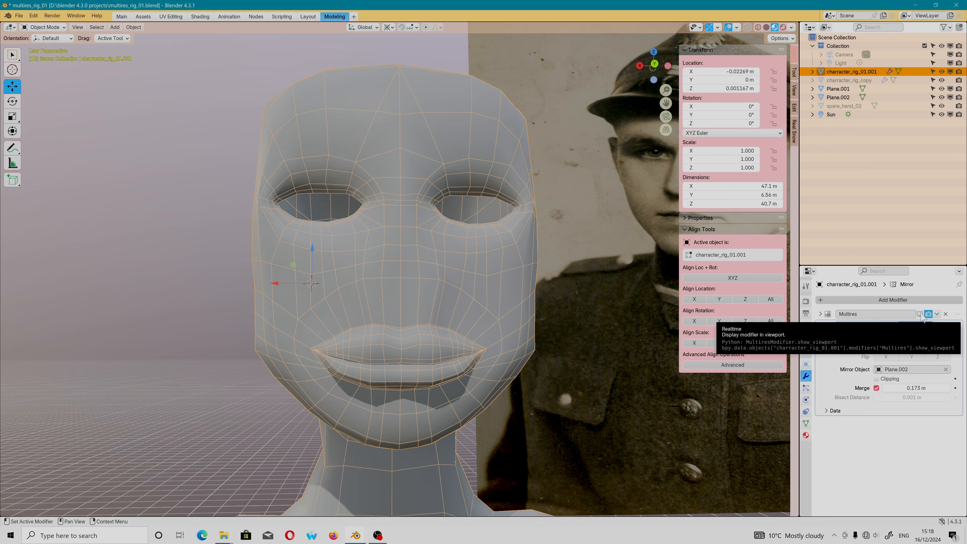
- Switch the character mesh to Sculpt Mode, framing the lower face for sculpting
left_click(44, 27)
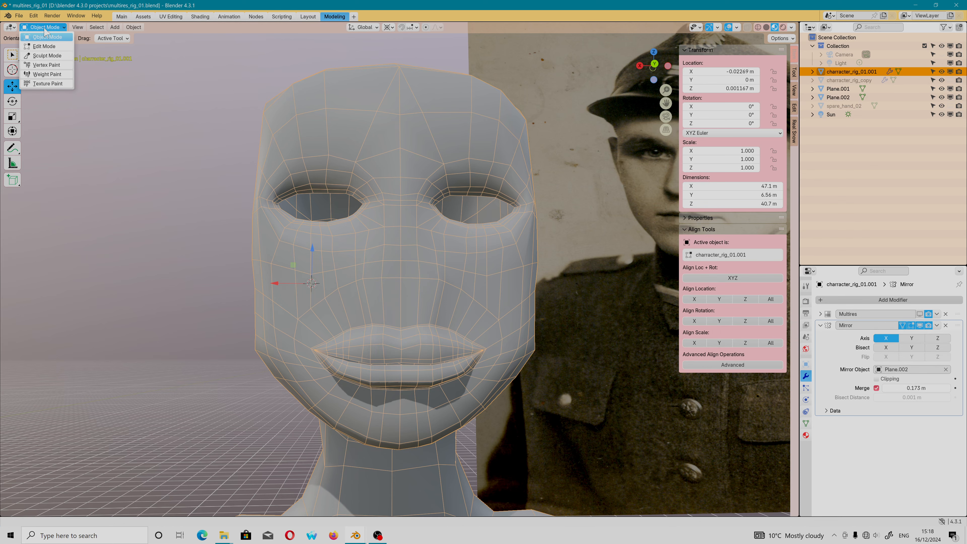
left_click(45, 59)
scroll(320, 360, "up", 1)
scroll(320, 359, "up", 1)
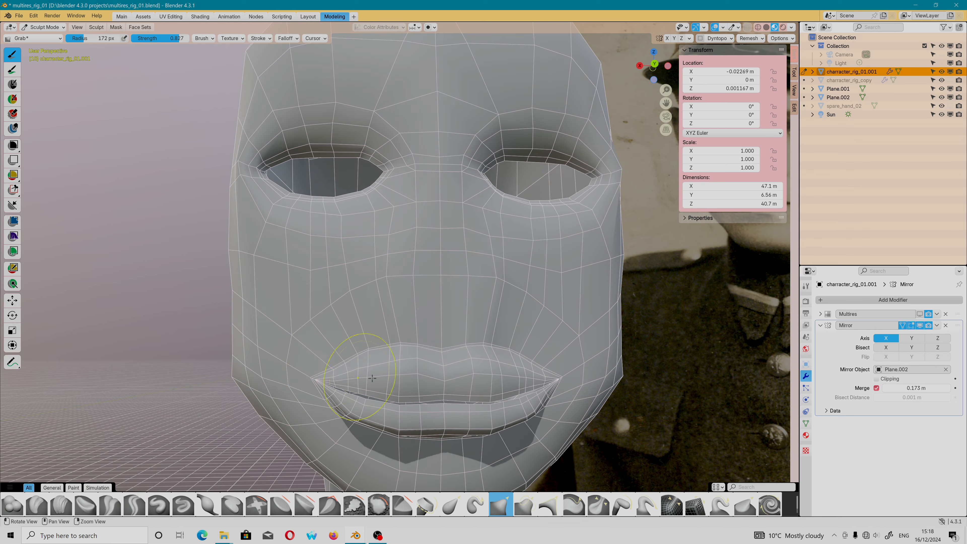
- Adjust the mouth corner and the outer edge of the lower lip with the Grab brush at a 172 px radius
middle_click_drag(319, 361, 272, 261, "shift")
left_click_drag(262, 269, 245, 263)
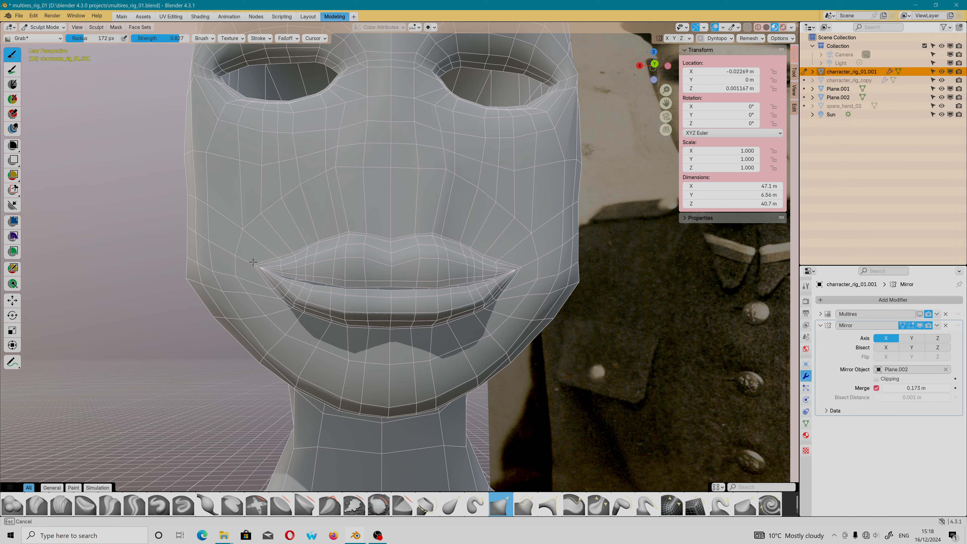
scroll(289, 280, "up", 1)
scroll(289, 280, "up", 2)
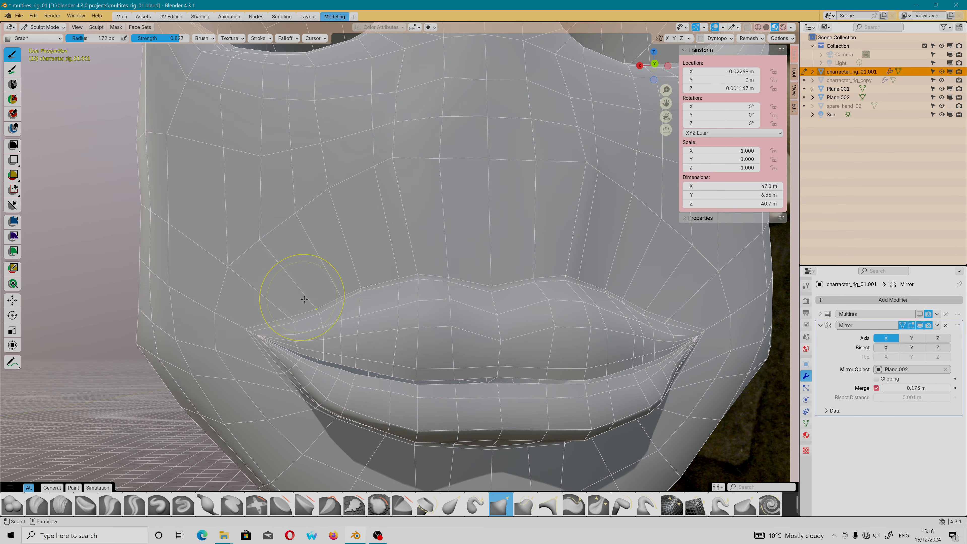
middle_click_drag(398, 342, 367, 269, "shift")
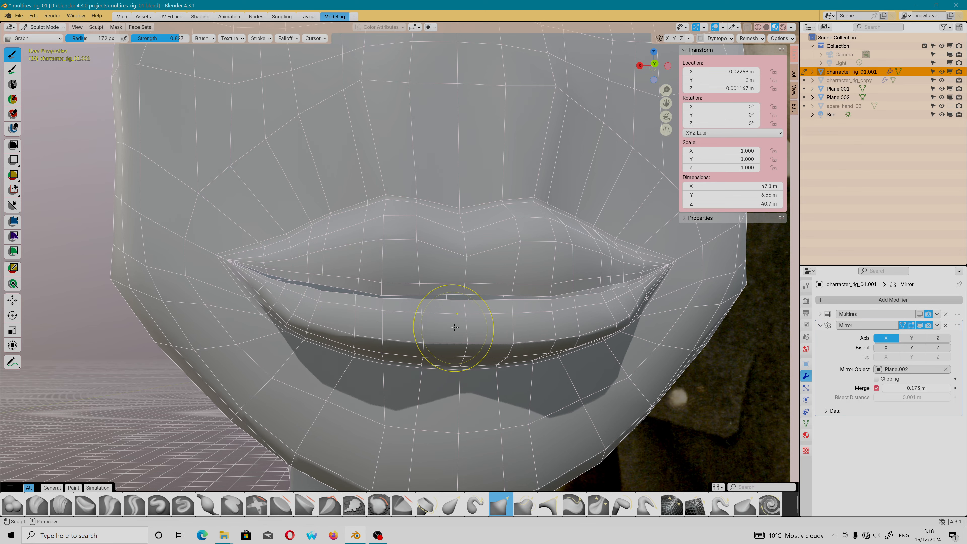
scroll(258, 344, "up", 1)
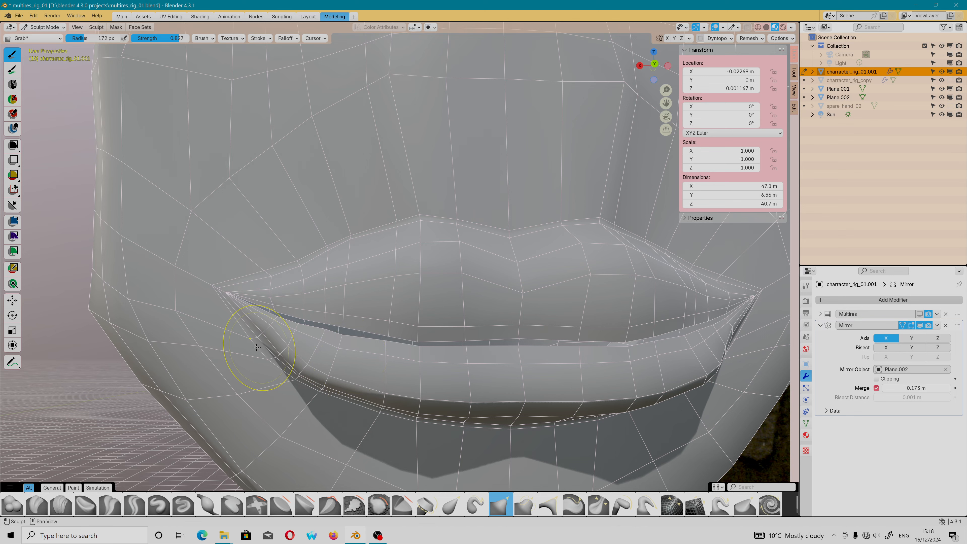
left_click_drag(248, 343, 264, 364)
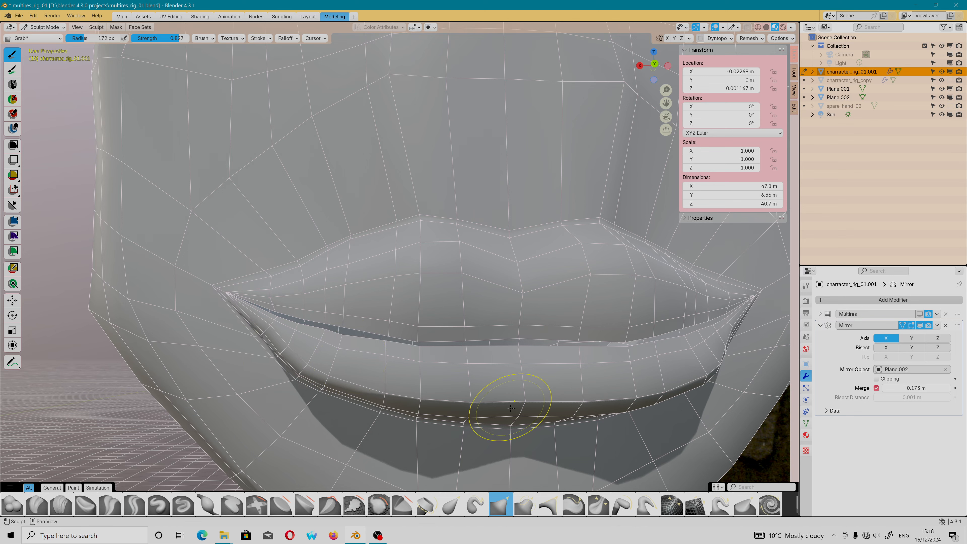
- Disable Front Faces Only for the Grab brush and set its falloff shape to Projected
left_click(805, 286)
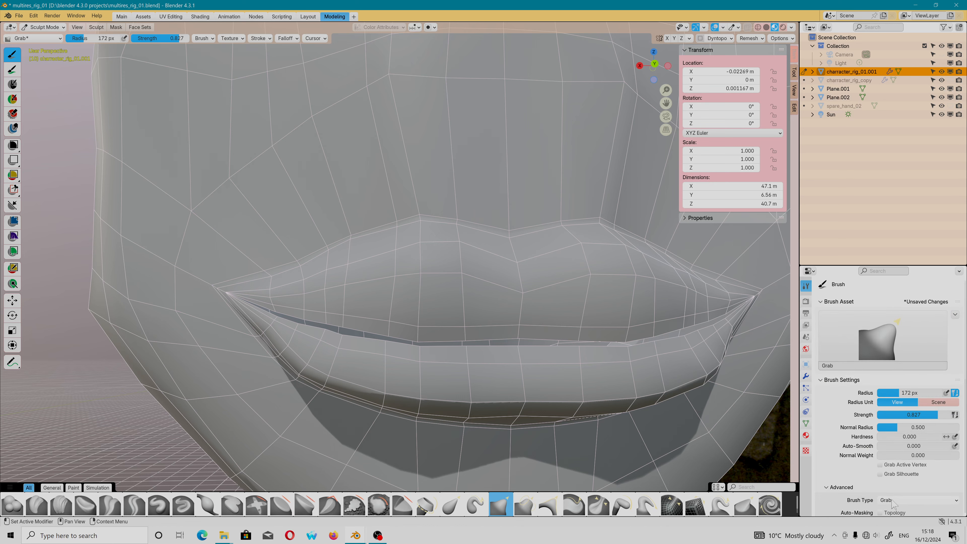
scroll(887, 476, "down", 3)
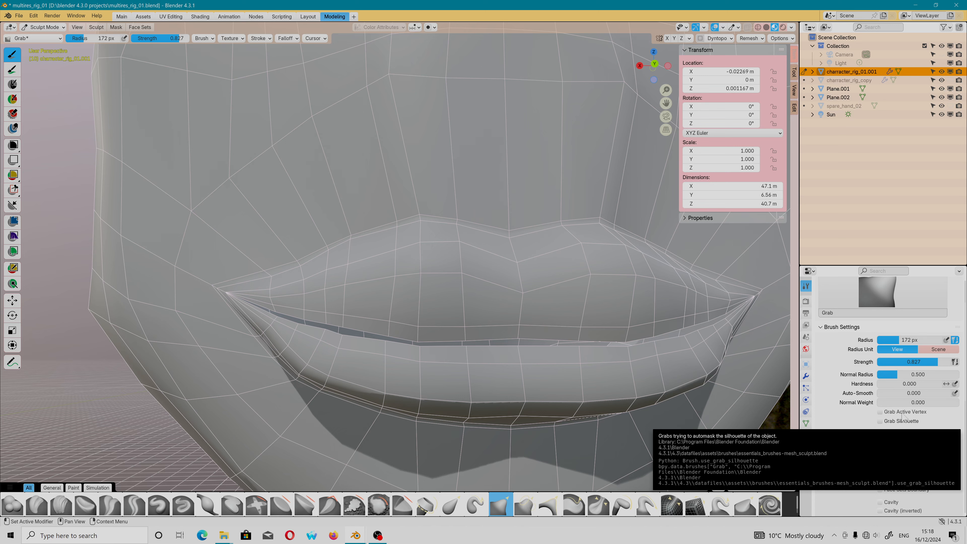
scroll(893, 441, "down", 4)
scroll(891, 446, "down", 4)
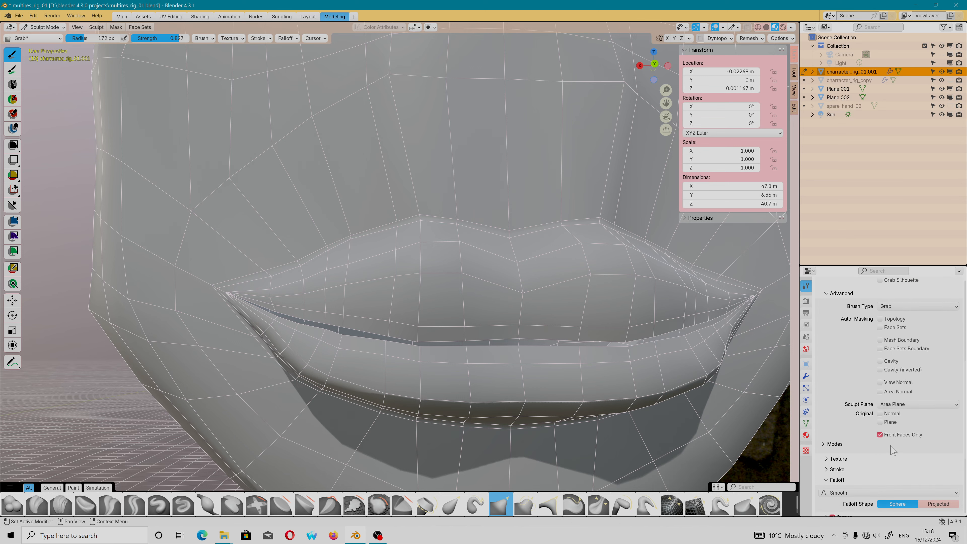
scroll(881, 442, "down", 4)
left_click(937, 433)
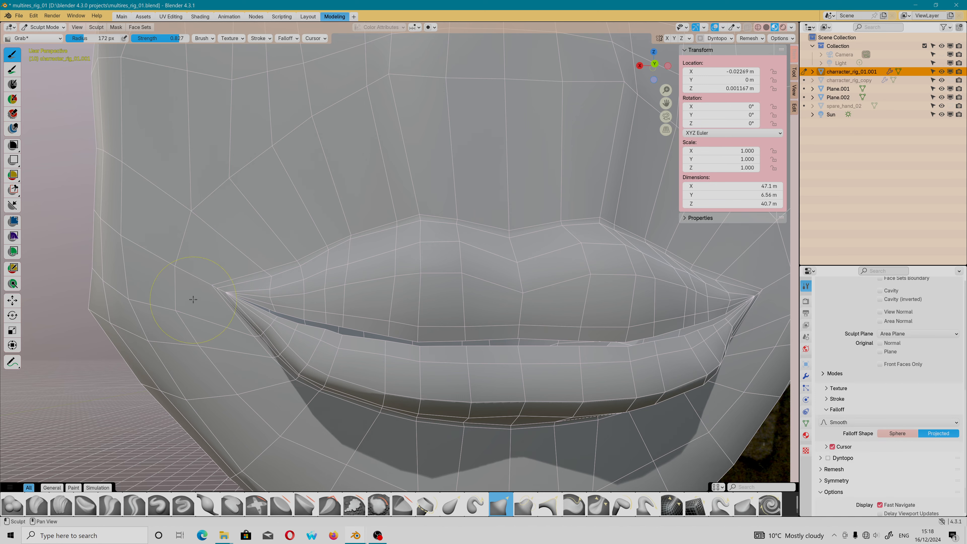
- Nudge the mouth corner with the Grab brush, enlarging the radius to 357 px to bring the surrounding cheek along
left_click_drag(215, 288, 227, 294)
scroll(251, 320, "down", 2)
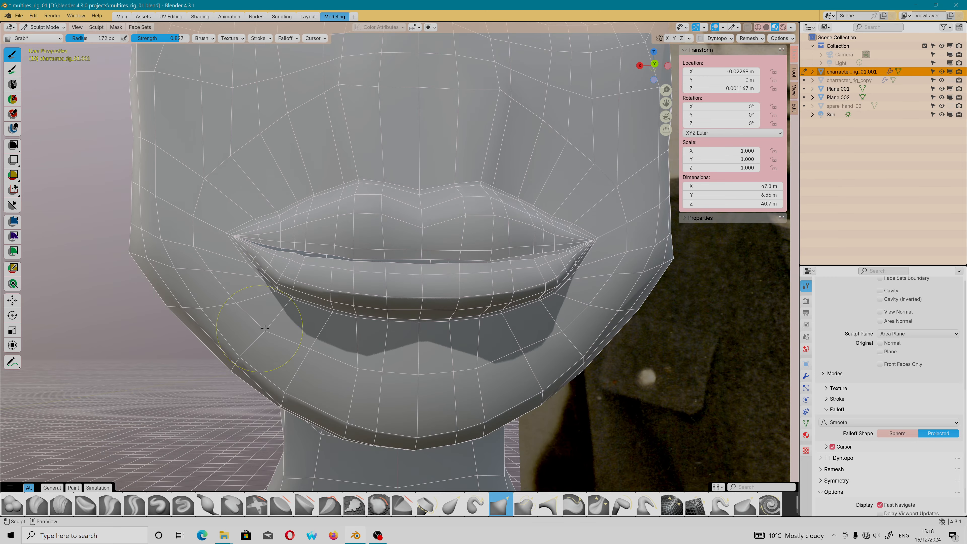
middle_click_drag(265, 328, 305, 402, "shift")
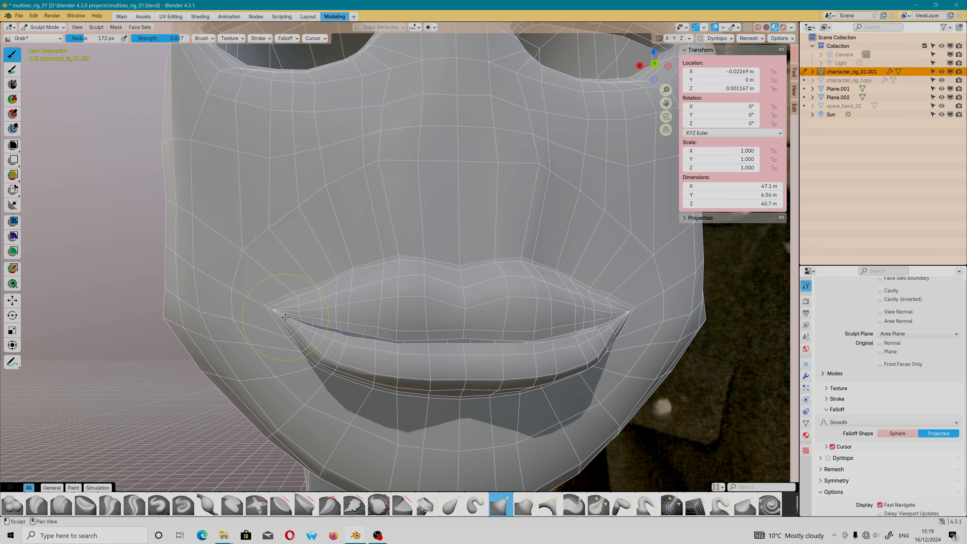
key("bracketright")
key("bracketright")
left_click_drag(277, 311, 274, 312)
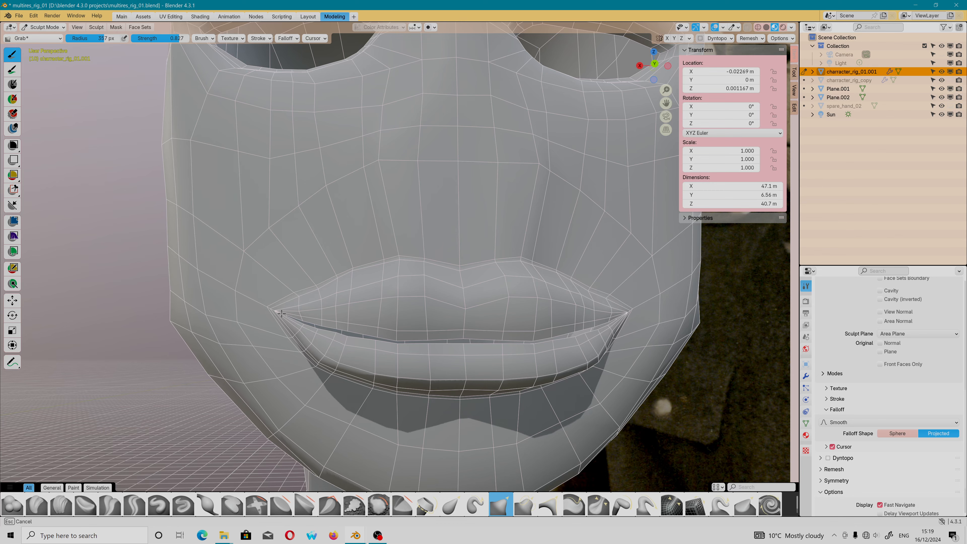
- Reposition the mouth corner and reshape the area above the upper lip, reducing the Grab radius to 321 px
scroll(274, 313, "down", 1)
middle_click_drag(275, 313, 275, 289, "shift")
mouse_move(286, 289)
left_mouse_down()
mouse_move(294, 296)
mouse_move(278, 293)
left_mouse_up()
key("bracketleft")
left_click_drag(313, 251, 351, 238)
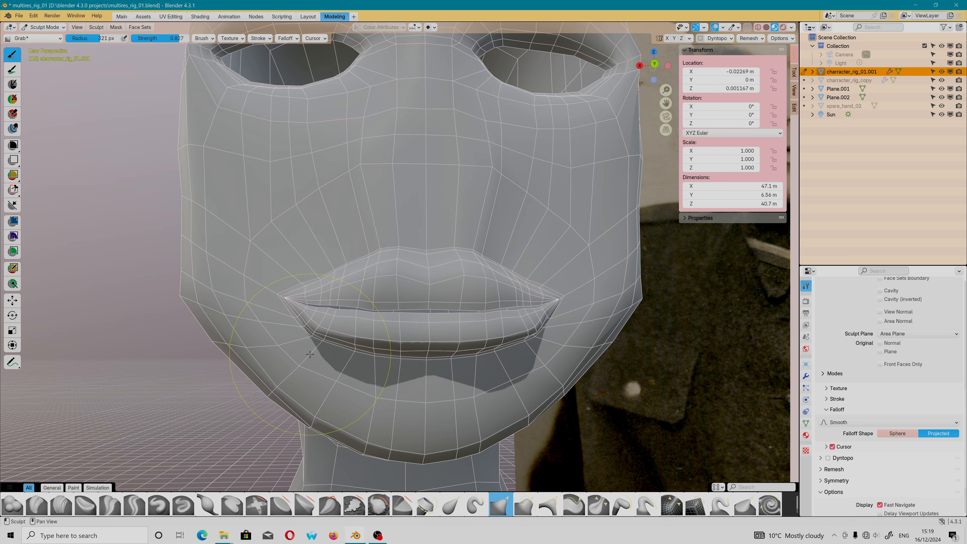
- Reduce the Grab radius to 233 px and refine the outer edge of the lower lip and the upper lip contour
key("bracketleft")
key("bracketleft")
key("bracketleft")
left_click_drag(300, 359, 305, 356)
left_click_drag(302, 355, 307, 350)
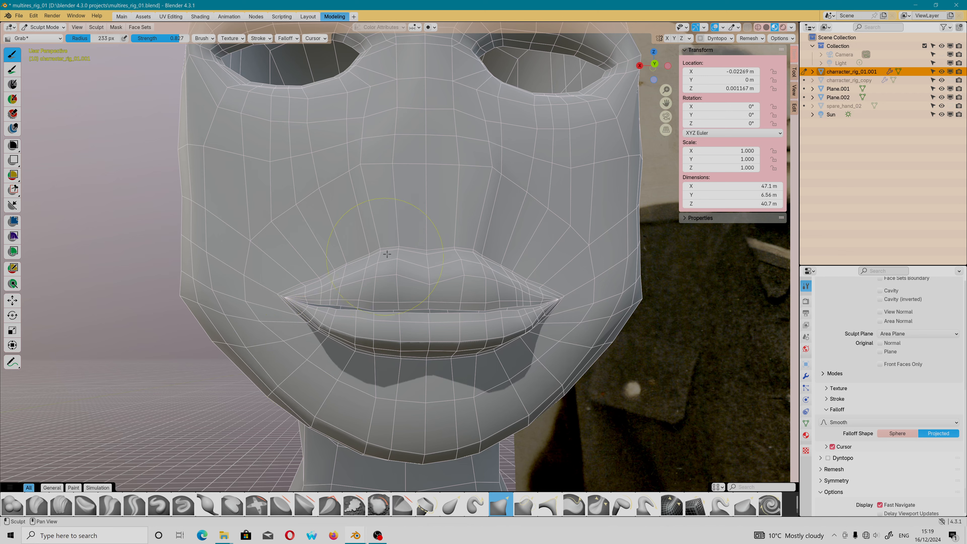
left_click_drag(377, 245, 377, 250)
left_click_drag(345, 247, 338, 247)
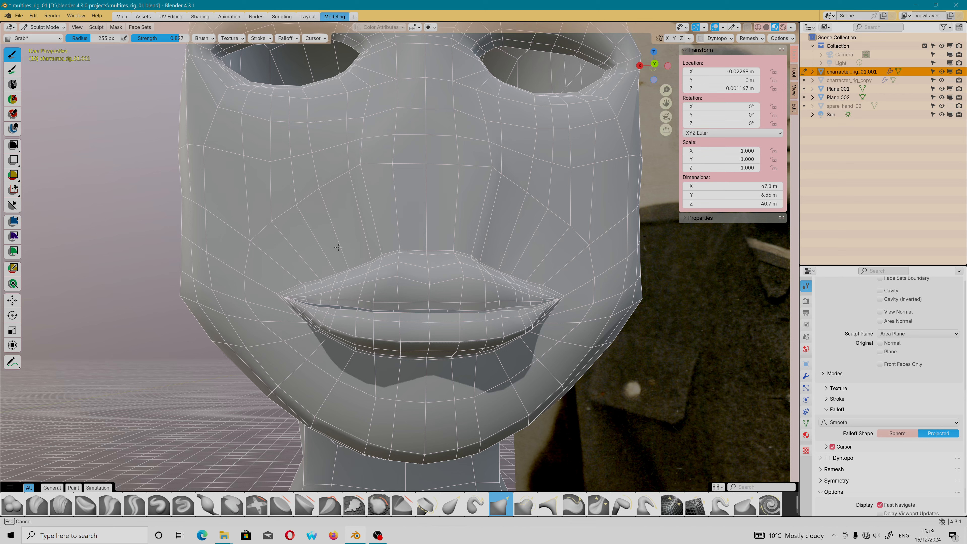
- Set the Grab brush falloff curve to Smoother and shape the upper lip with a dip at its centre
left_click(830, 422)
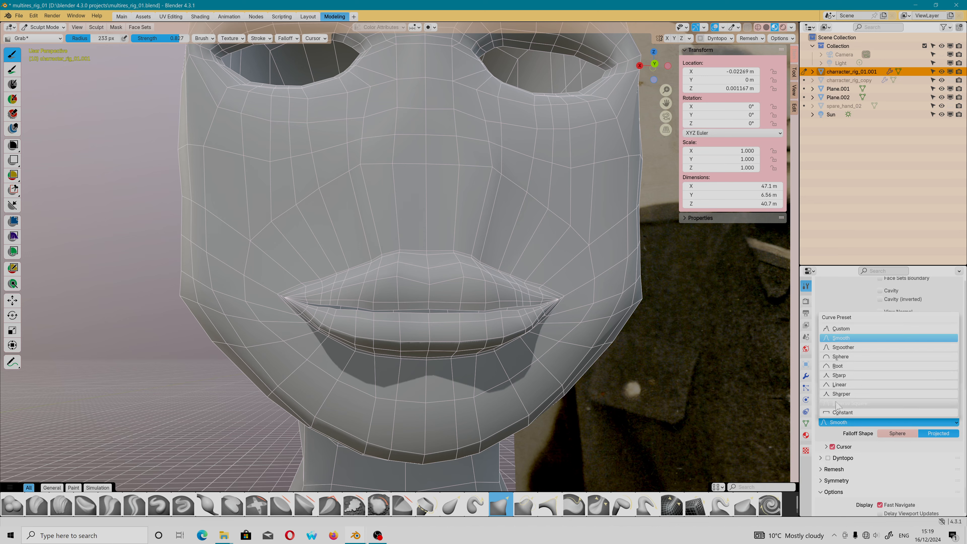
left_click(843, 347)
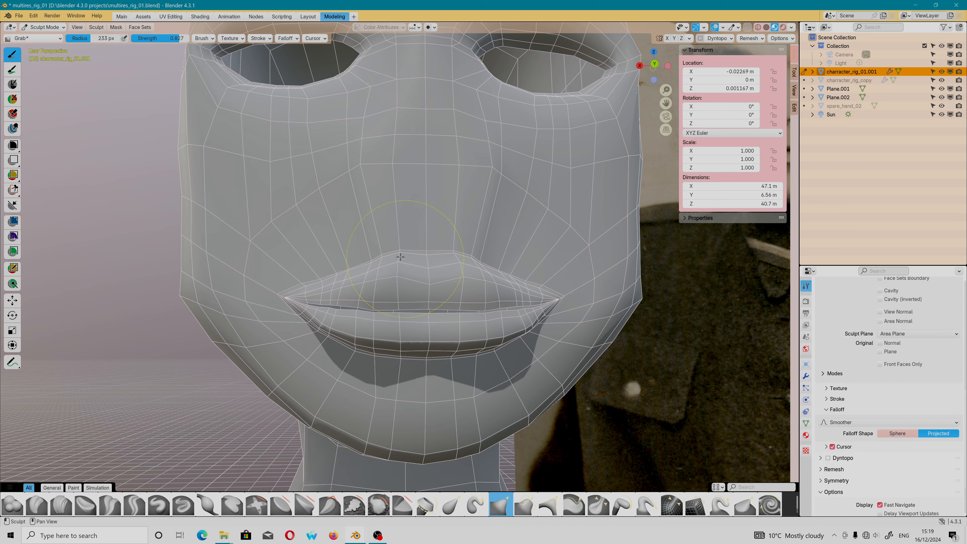
left_click_drag(336, 254, 368, 238)
left_click_drag(426, 224, 427, 258)
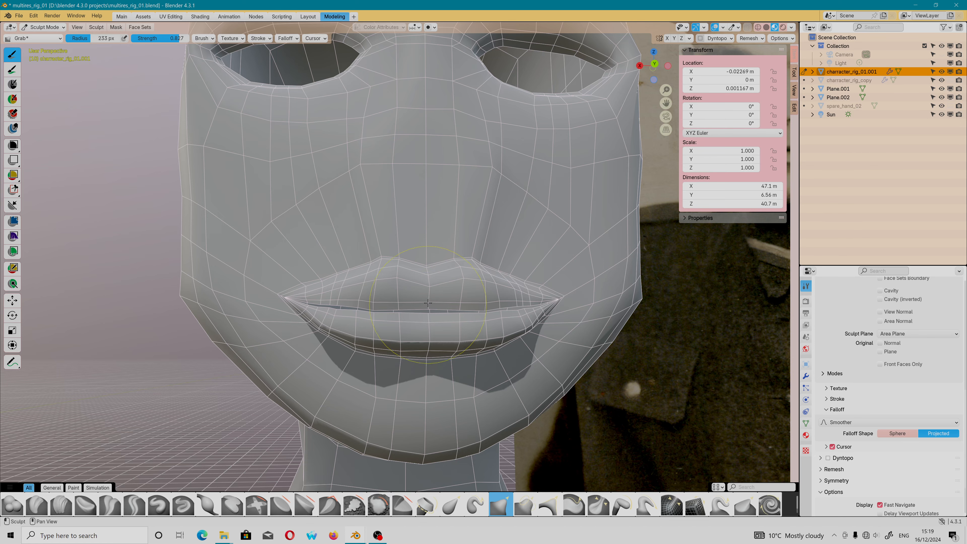
scroll(428, 303, "up", 2)
scroll(435, 317, "down", 2)
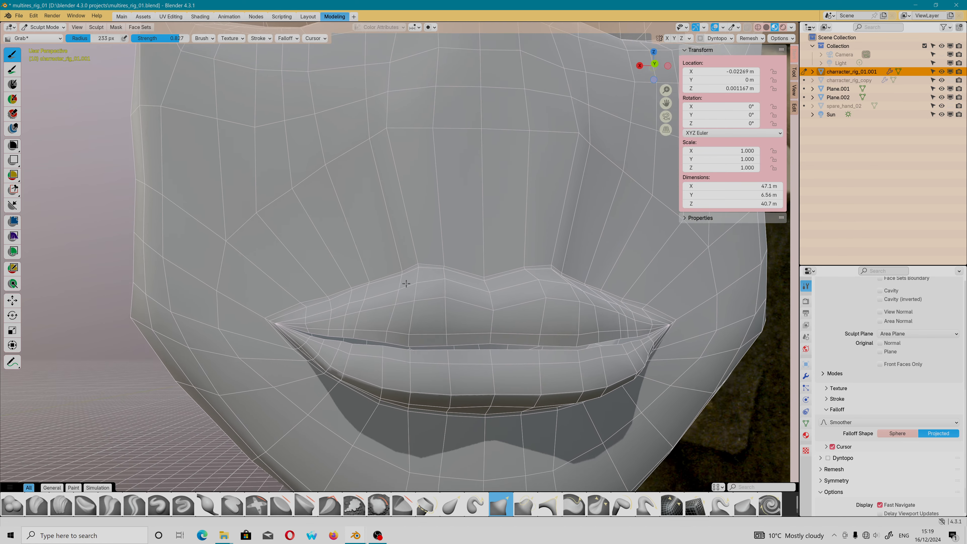
mouse_move(365, 233)
left_mouse_down()
mouse_move(335, 226)
mouse_move(307, 250)
left_mouse_up()
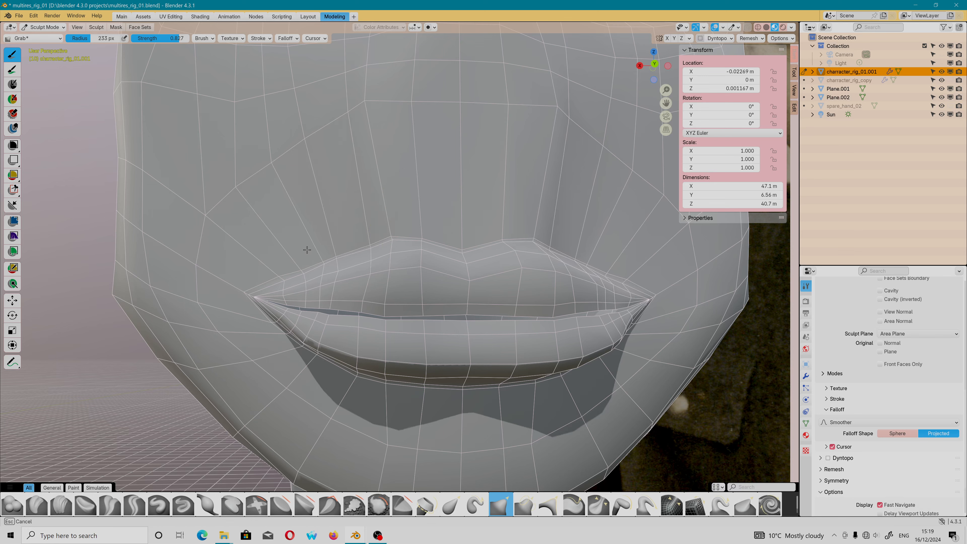
- Return the character to Object Mode and display the Multires modifier in the viewport to check the subdivided face
left_click(805, 376)
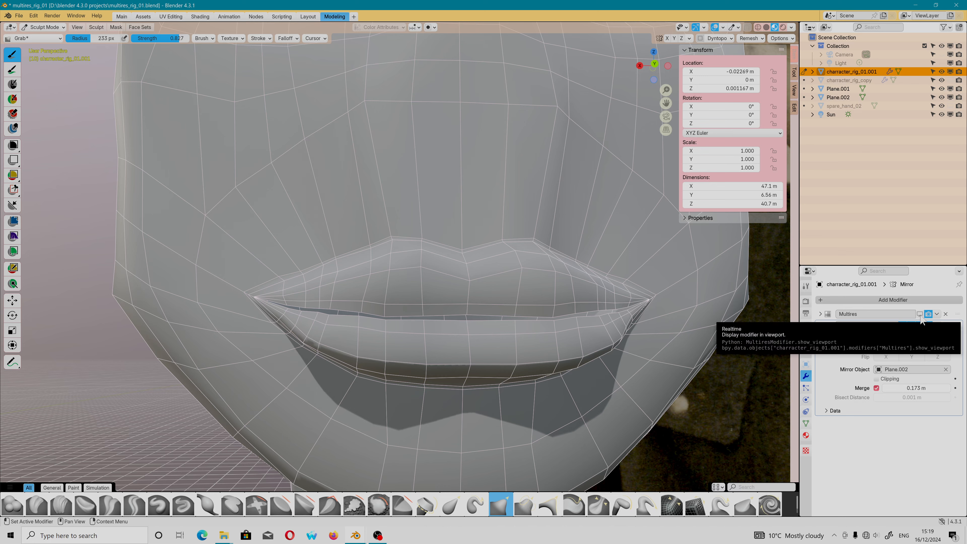
left_click_drag(277, 351, 287, 288)
scroll(347, 298, "down", 3)
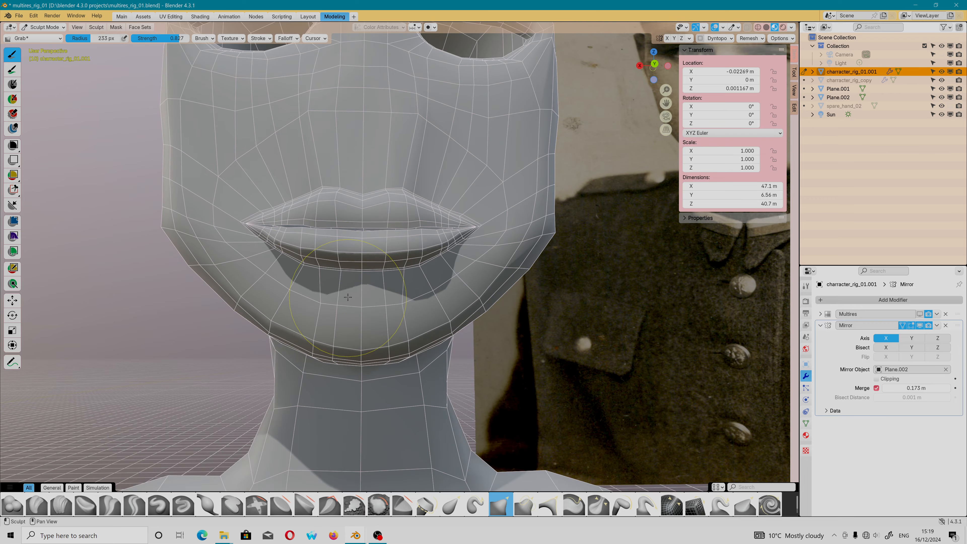
middle_click_drag(348, 298, 369, 404, "shift")
left_click(43, 30)
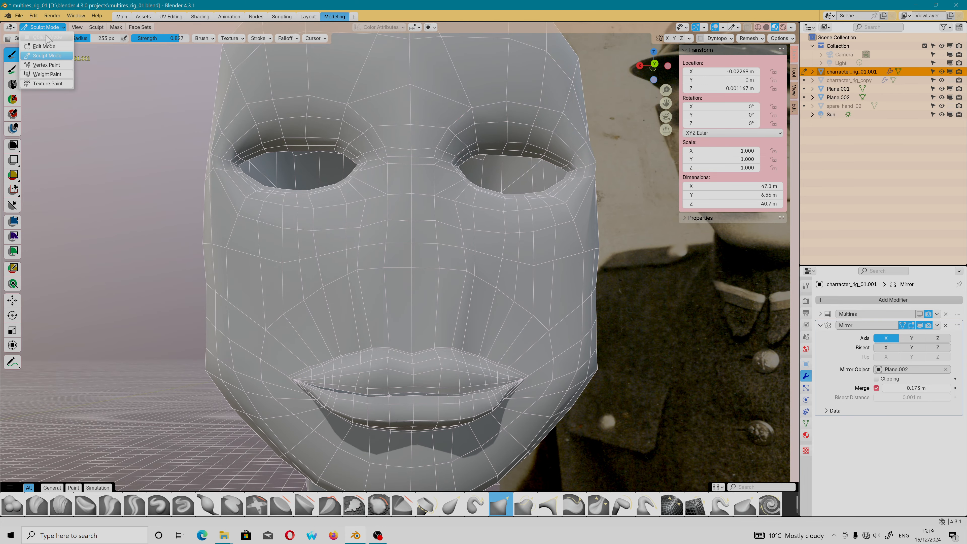
left_click(42, 39)
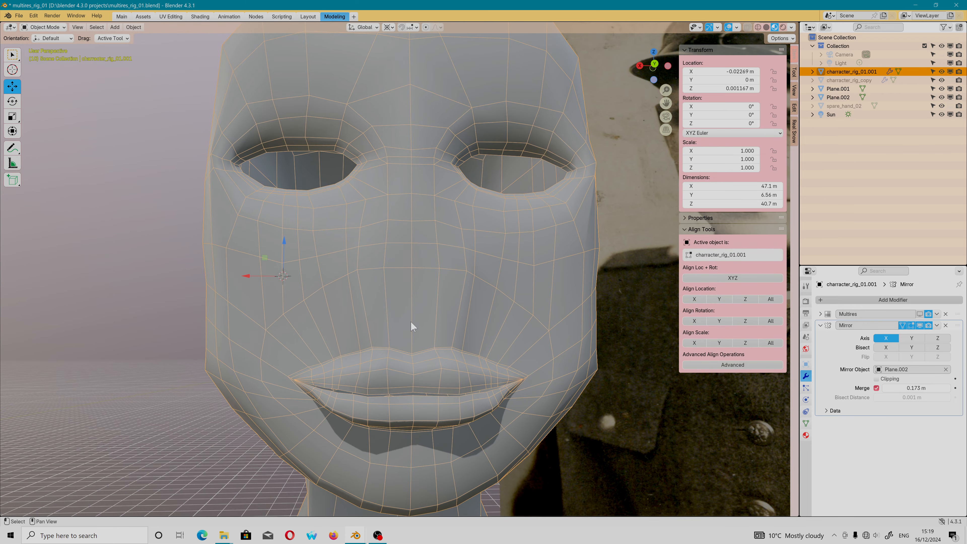
left_click(919, 313)
middle_click_drag(371, 335, 315, 332)
scroll(375, 336, "down", 5)
scroll(315, 333, "up", 5)
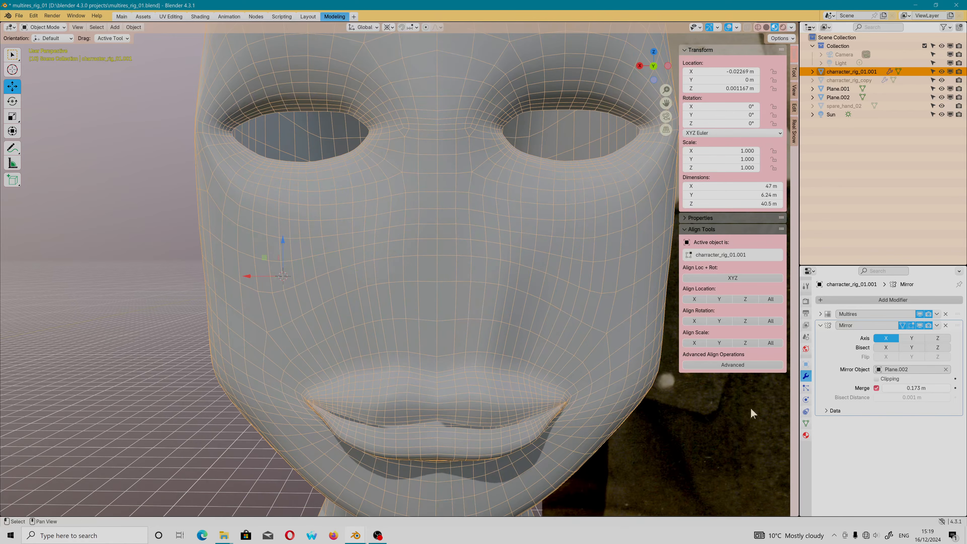
- Hide the Mirror modifier to examine the unmirrored half of the face, and show it again
left_click(919, 325)
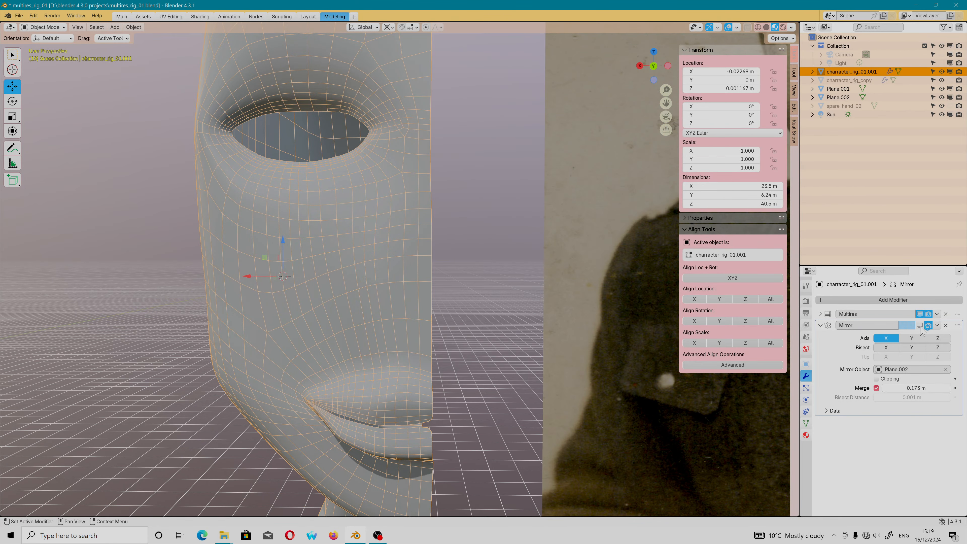
middle_click_drag(387, 334, 319, 323)
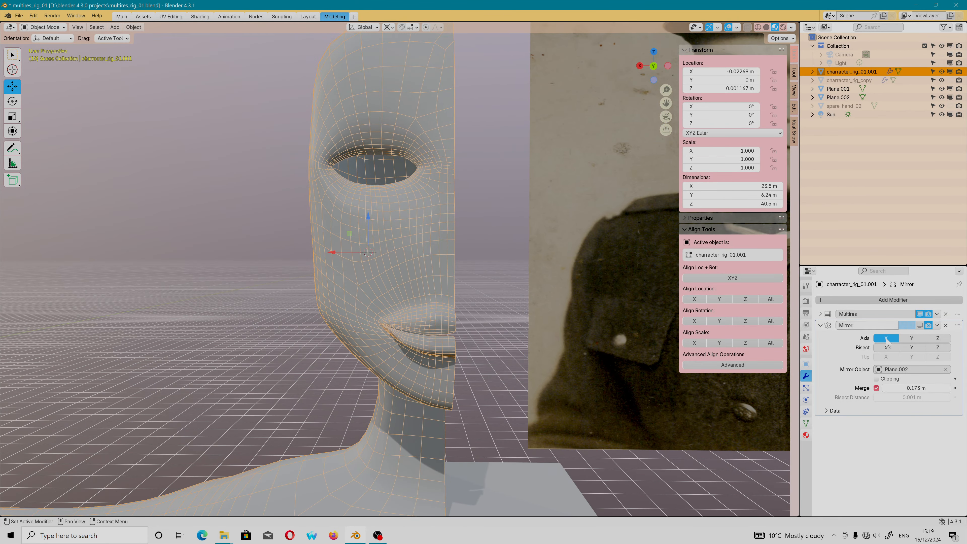
left_click(919, 325)
middle_click_drag(398, 304, 459, 365)
- Select the mirror plane Plane.002 at the character's chest and toggle its viewport visibility off and on
scroll(458, 365, "down", 6)
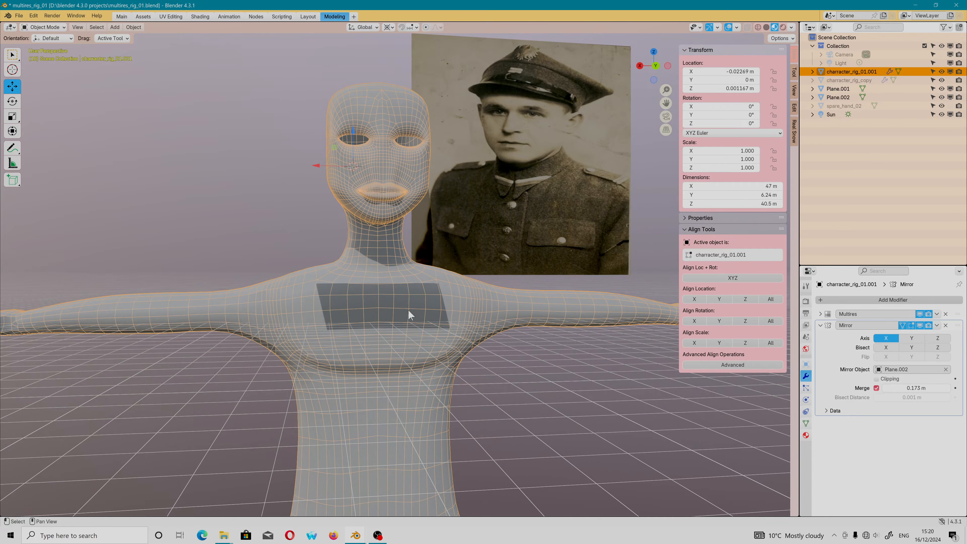
mouse_move(408, 309)
middle_mouse_down()
mouse_move(431, 330)
mouse_move(410, 323)
middle_mouse_up()
left_click(371, 274)
scroll(398, 295, "up", 5)
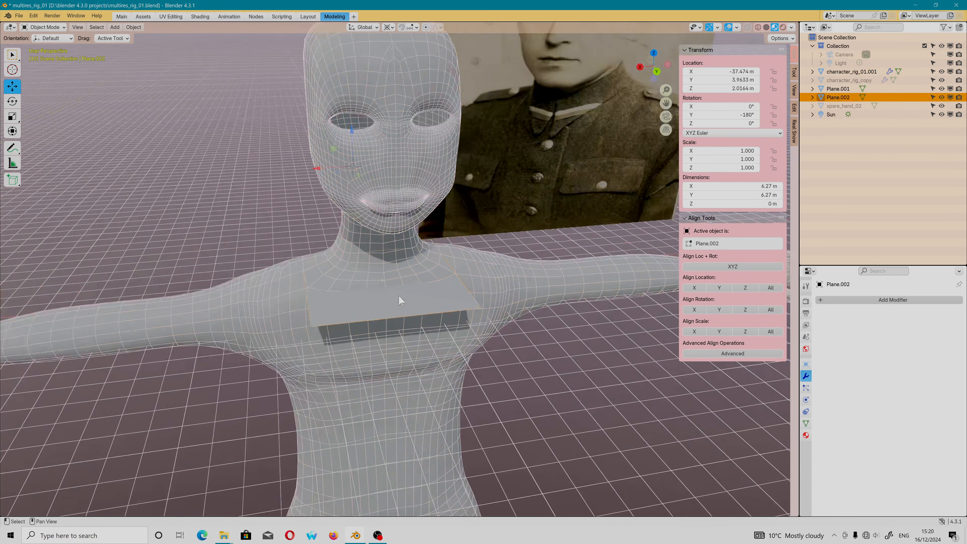
left_click(950, 98)
left_click(950, 98)
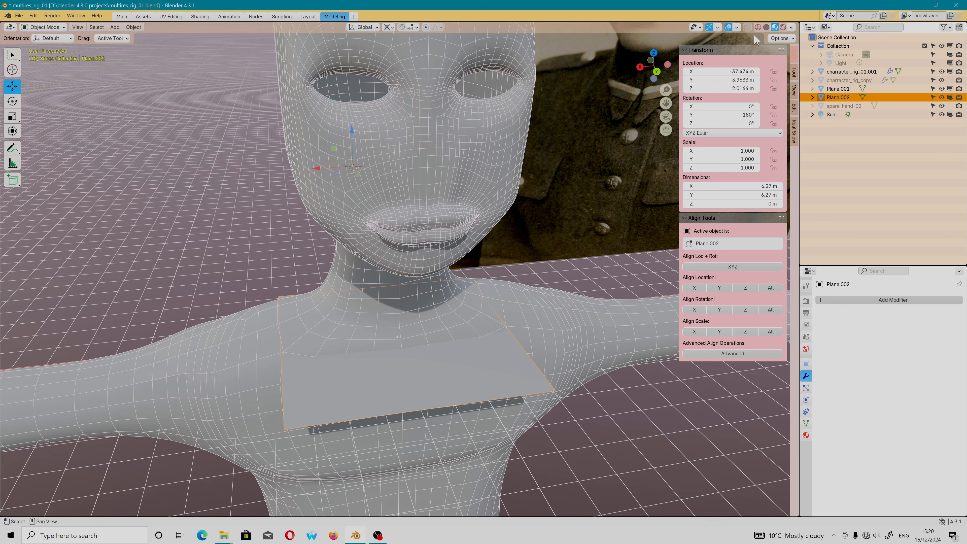
- Lower the opacity of the wireframe overlay in the viewport
left_click(736, 27)
left_click(683, 180)
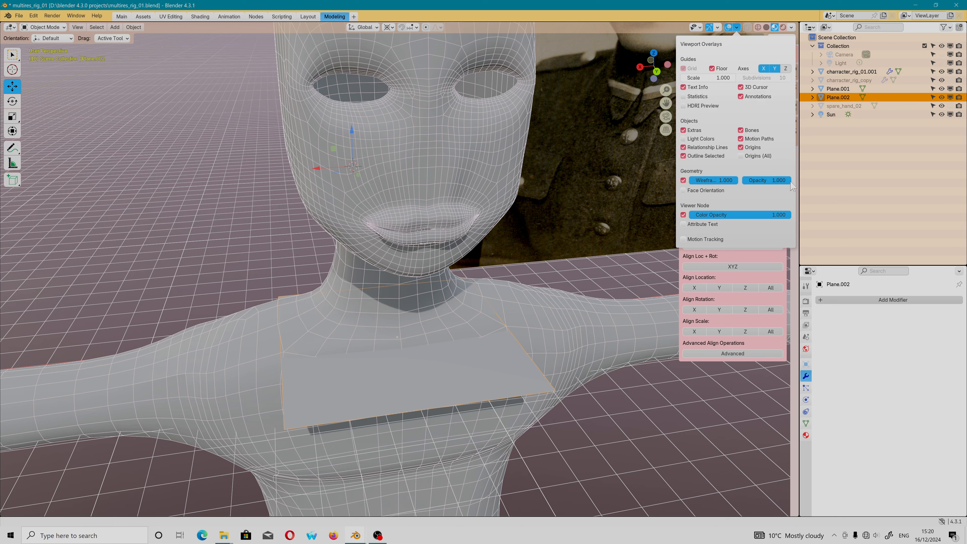
left_click_drag(768, 180, 751, 180)
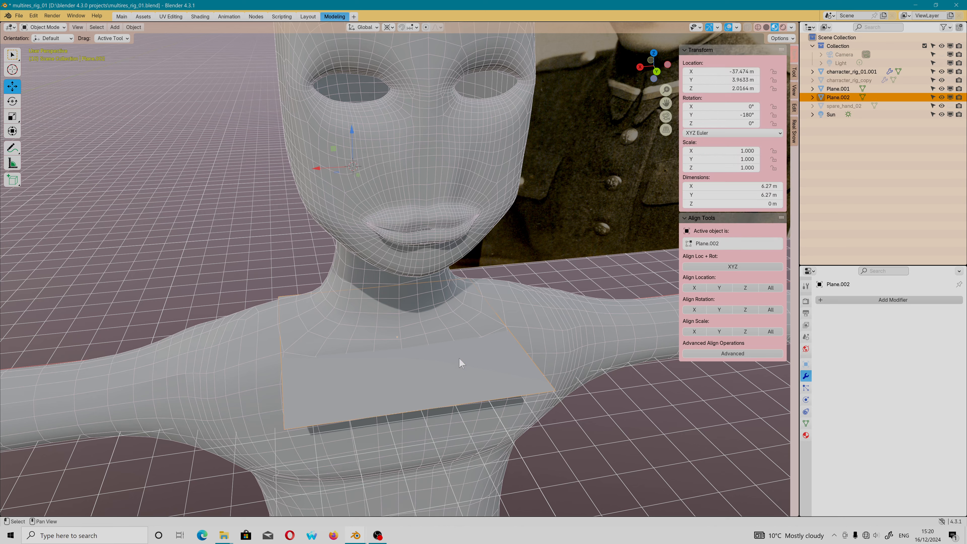
- Enable All Edges in the viewport display settings of Plane.002
left_click(806, 364)
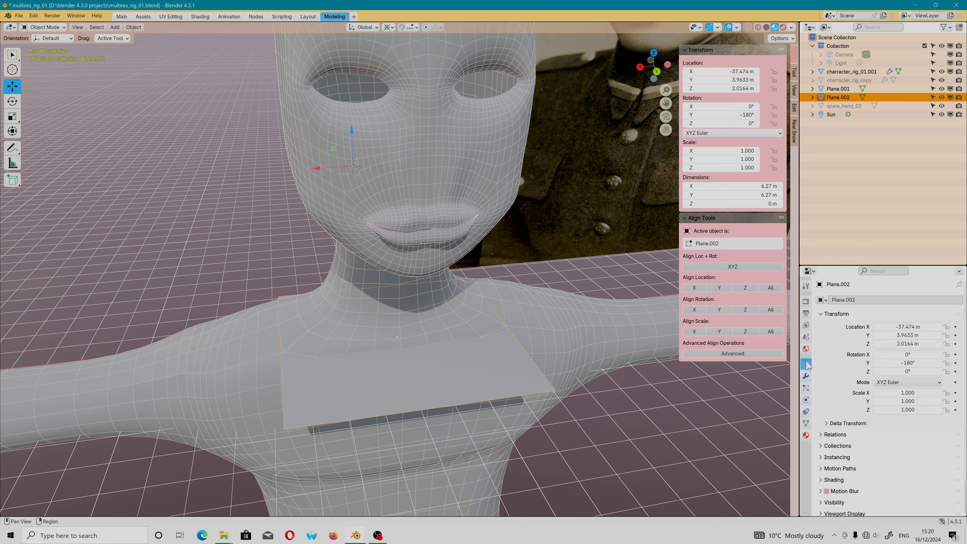
scroll(864, 459, "down", 2)
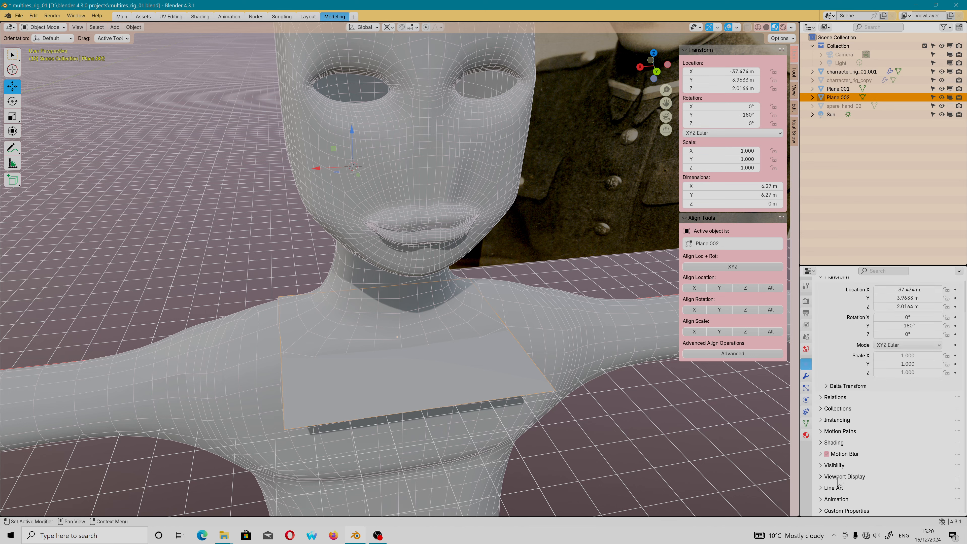
scroll(856, 481, "down", 5)
left_click(876, 430)
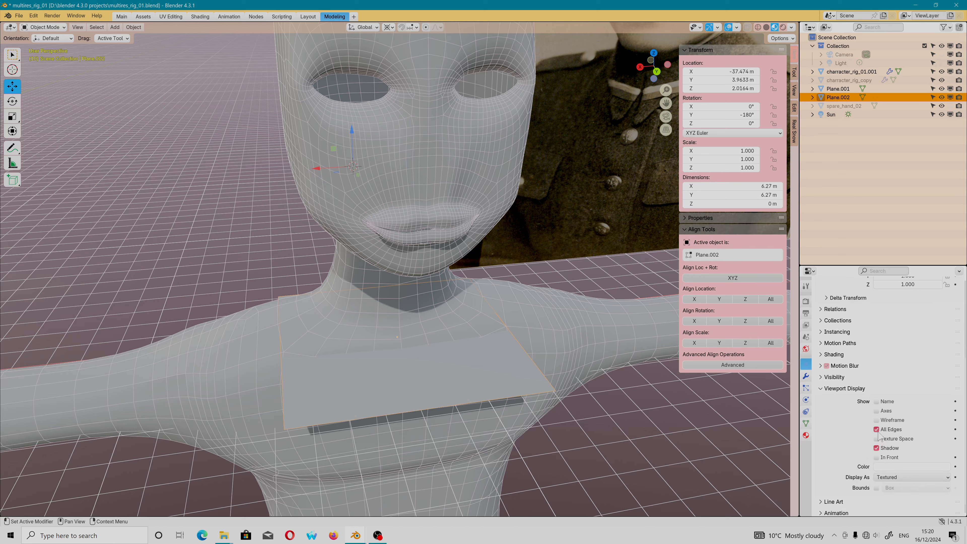
- Enable Wireframe in the viewport display settings of Plane.002, and nudge the plane upward by about 0.03 m
left_click_drag(601, 431, 602, 429)
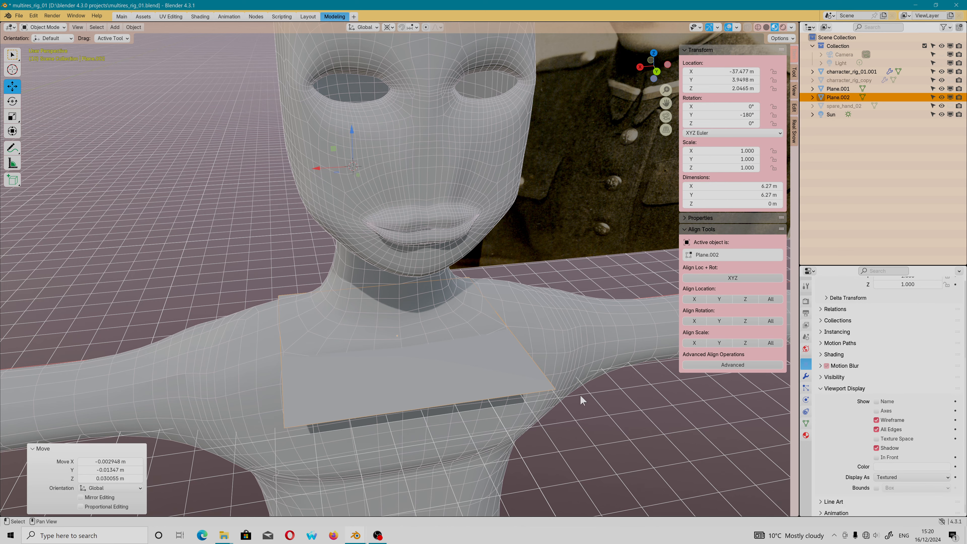
left_click(580, 397)
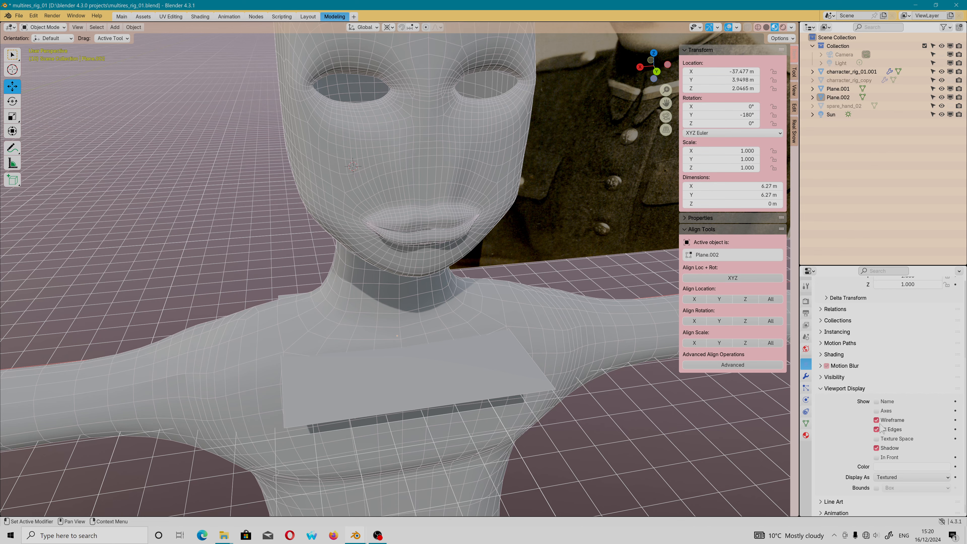
left_click(415, 265)
left_click(631, 431)
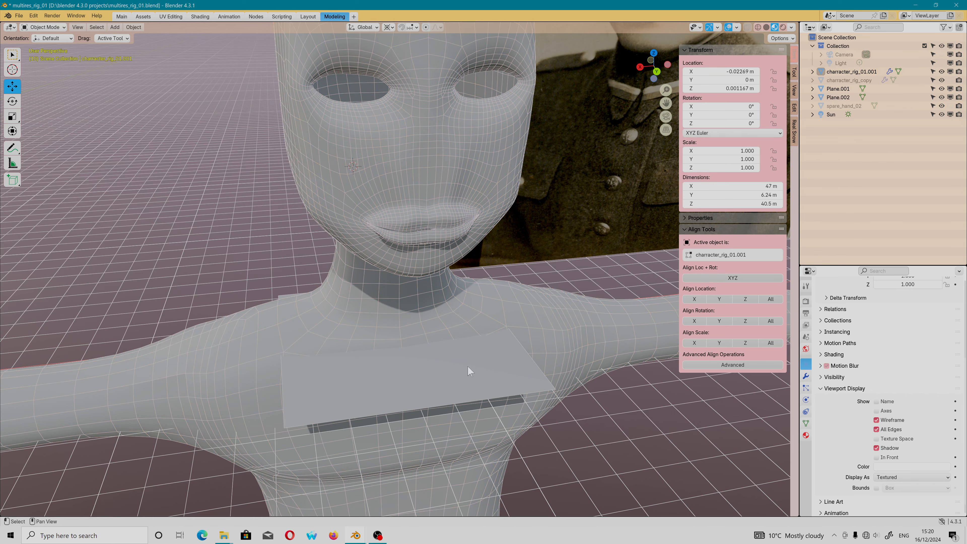
- Try shifting the mirror plane Plane.002 at the character's chest slightly, and undo the move
left_click(468, 366)
scroll(468, 367, "down", 5)
middle_click_drag(467, 368, 439, 333)
left_click_drag(333, 165, 354, 169)
key("ctrl+z")
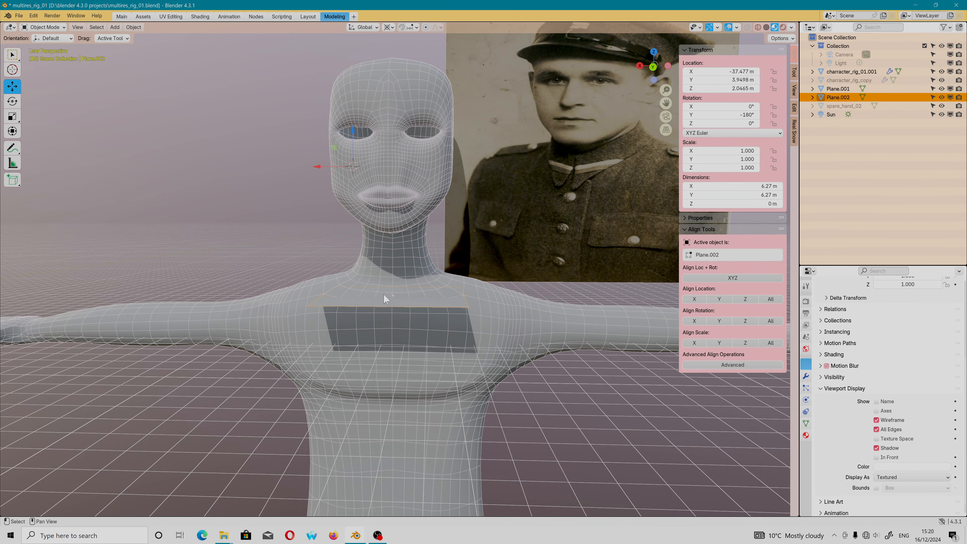
- Select charracter_rig_01.001 and compare its face with the reference photo from several angles and distances
left_click(369, 229)
scroll(405, 239, "up", 6)
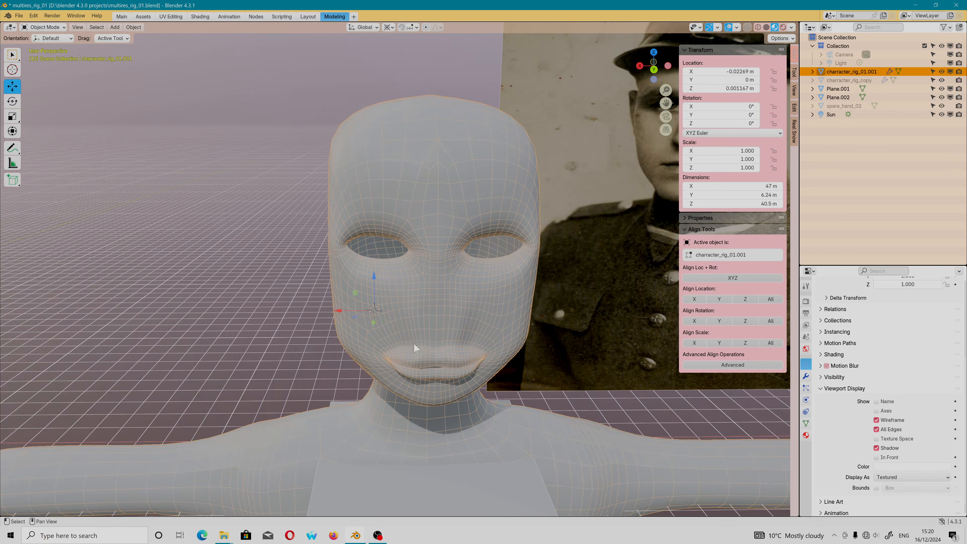
scroll(413, 341, "up", 3)
middle_click_drag(412, 335, 415, 307)
scroll(559, 247, "down", 3)
middle_click_drag(559, 247, 404, 261)
scroll(403, 261, "down", 2)
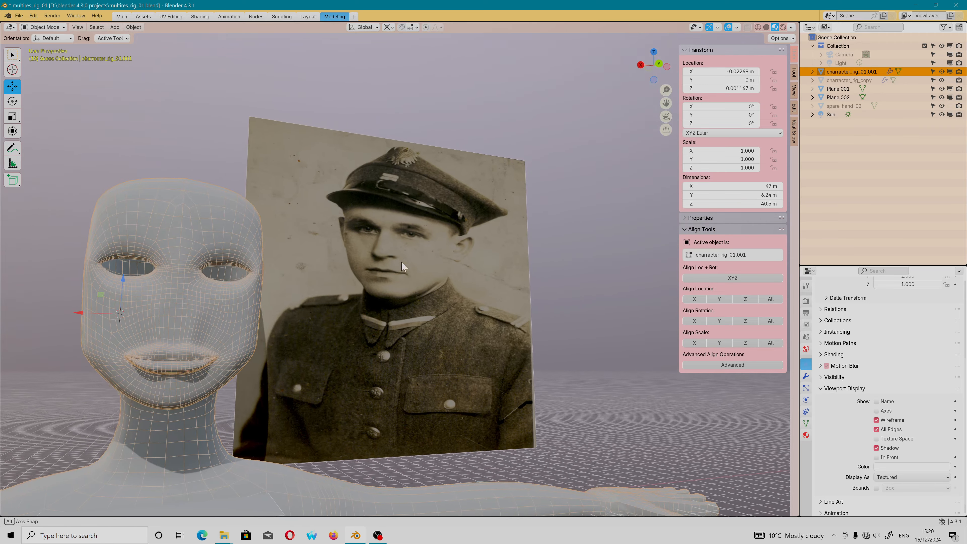
left_click_drag(401, 261, 375, 269, "alt")
middle_click_drag(376, 270, 508, 259, "shift")
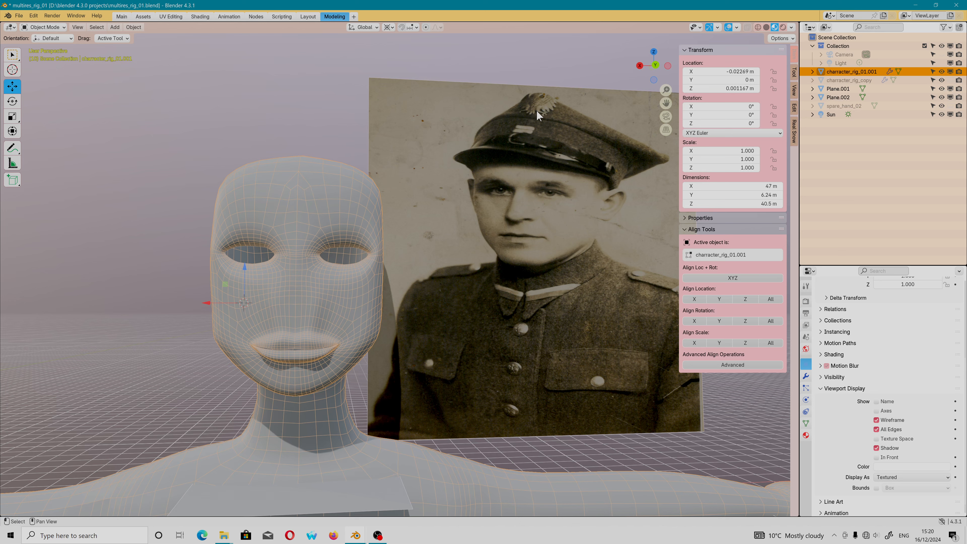
middle_click_drag(321, 298, 459, 280, "alt")
left_click_drag(391, 321, 406, 324, "alt")
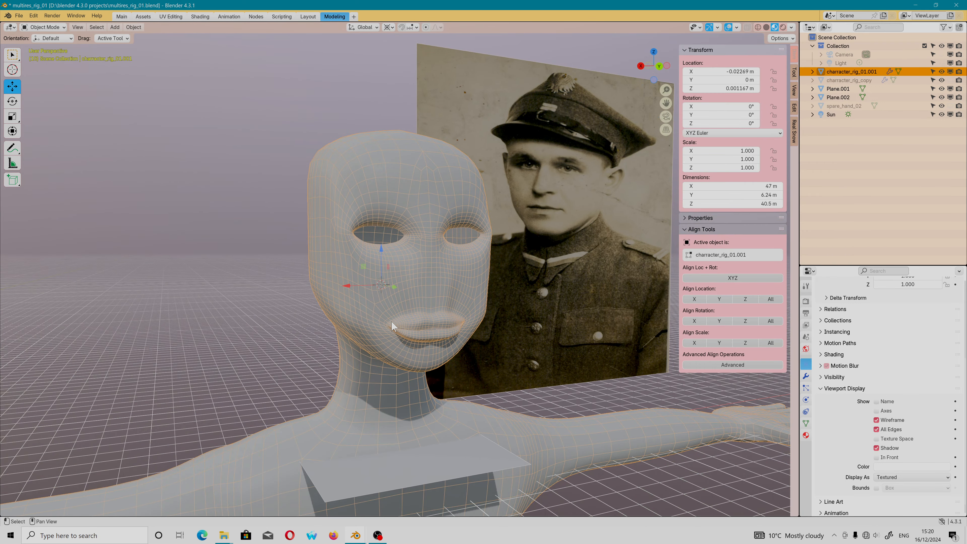
scroll(390, 321, "up", 6)
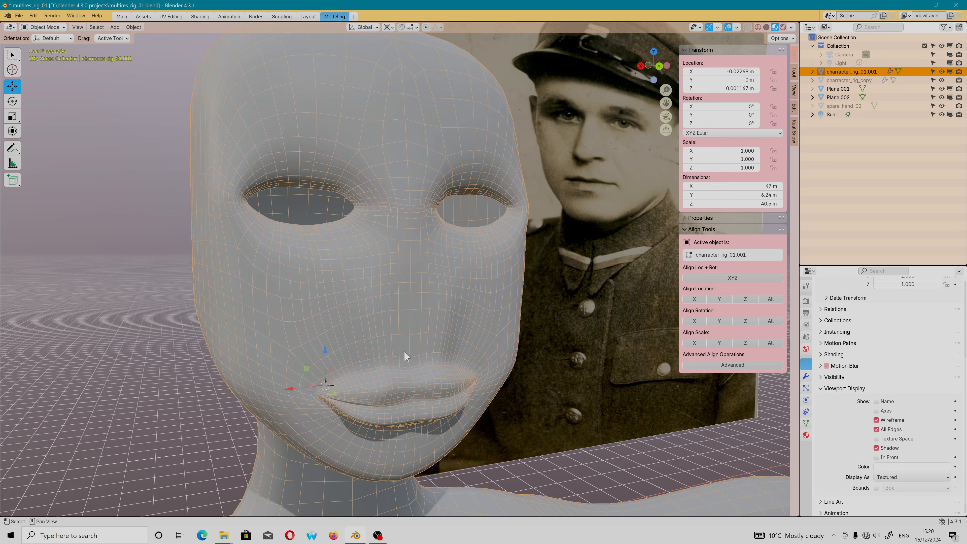
middle_click_drag(409, 324, 433, 301)
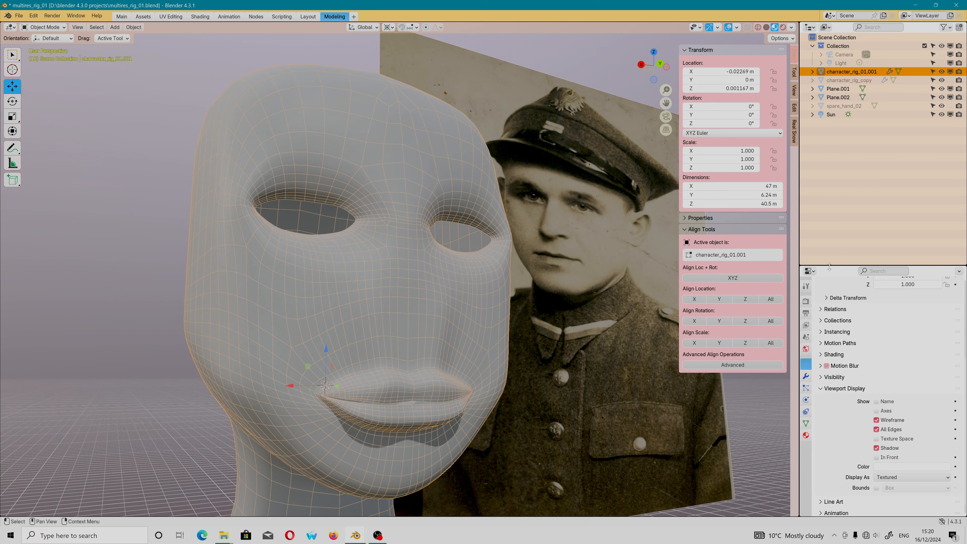
- Hide the Multires modifier in the viewport to examine the unsubdivided face from several angles, and show it again
left_click(806, 376)
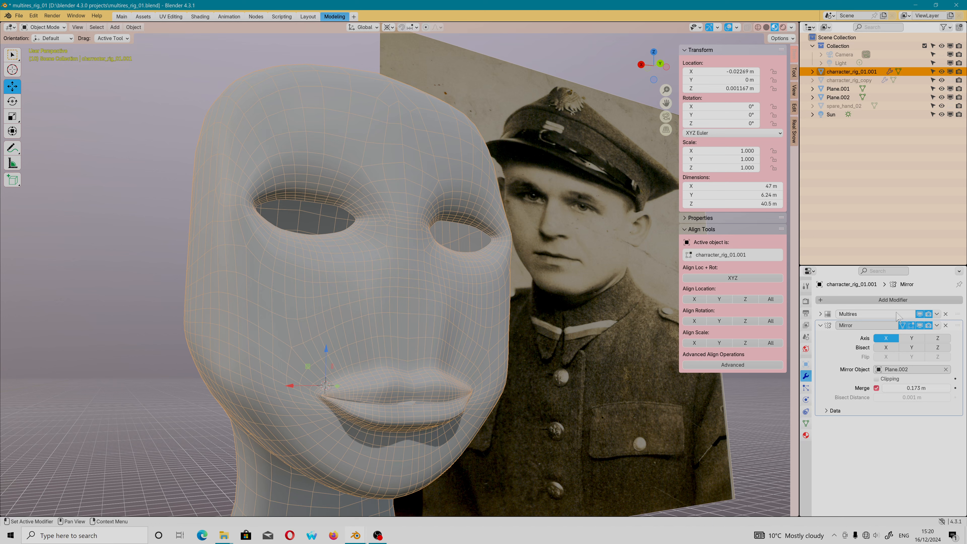
left_click(919, 315)
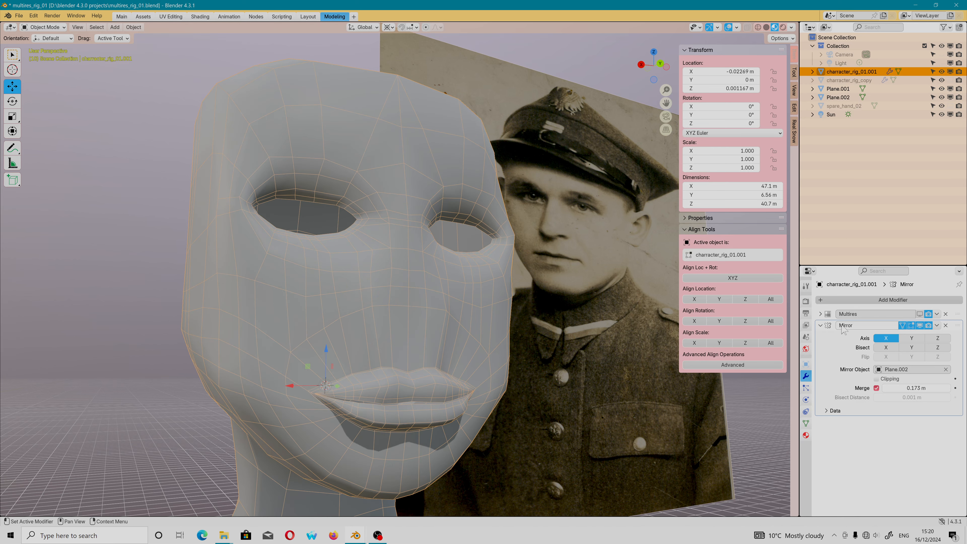
middle_click_drag(371, 352, 412, 367)
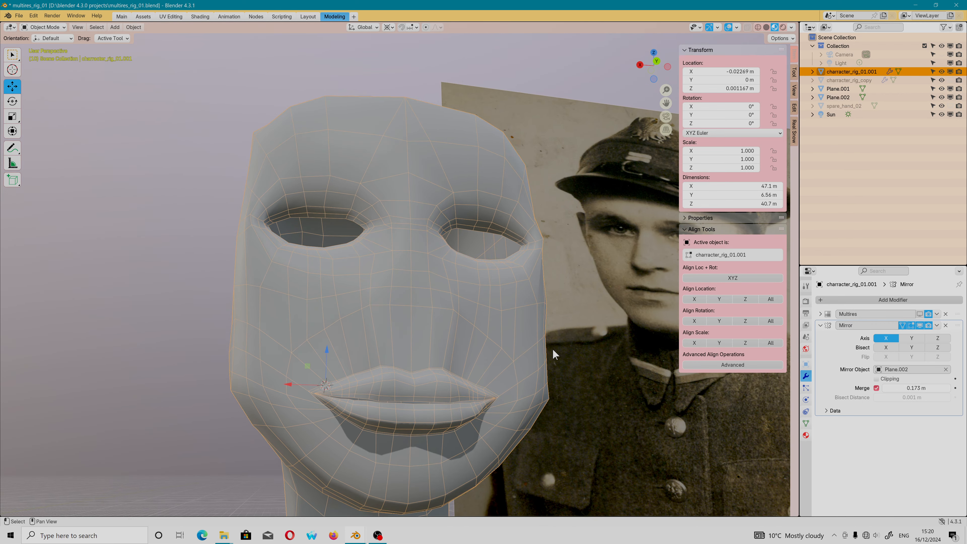
mouse_move(472, 389)
middle_mouse_down()
mouse_move(449, 388)
mouse_move(460, 386)
middle_mouse_up()
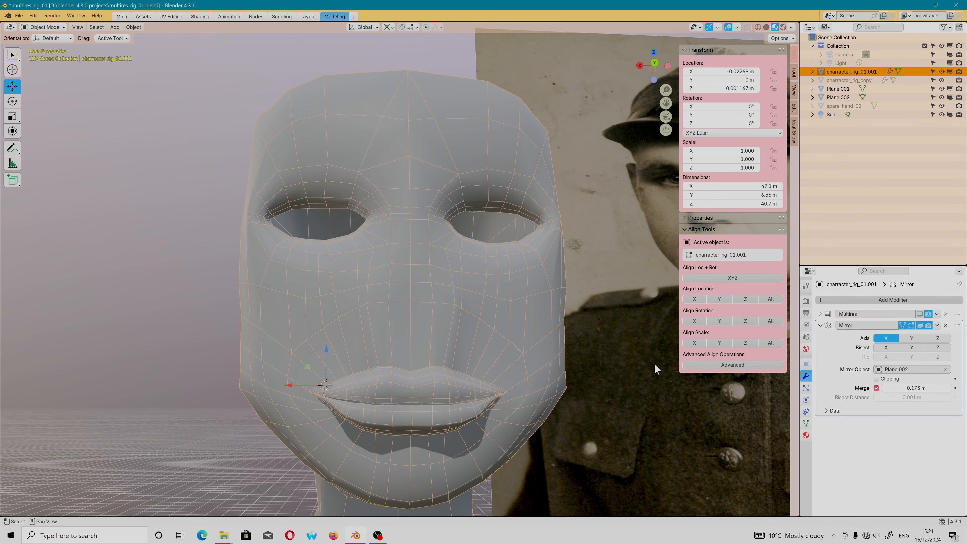
left_click(921, 310)
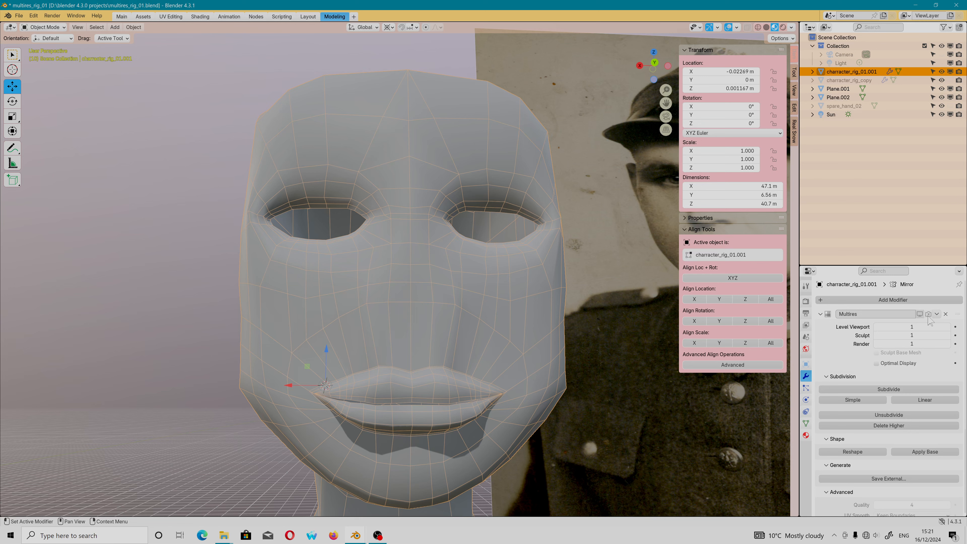
left_click(919, 314)
left_click(820, 313)
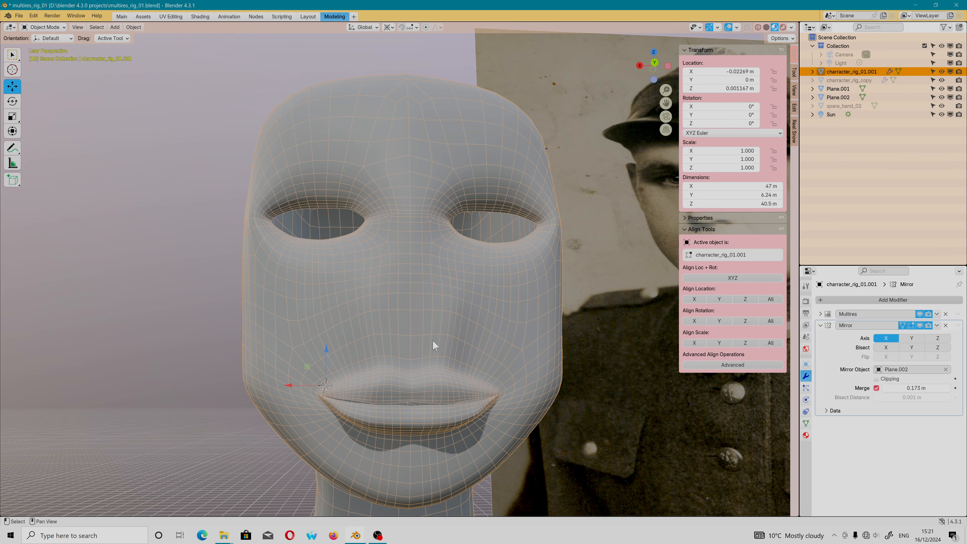
- Hide the Multires modifier in the viewport and examine the base mesh around the face, neck and chest
middle_click_drag(435, 346, 439, 370)
left_click(919, 315)
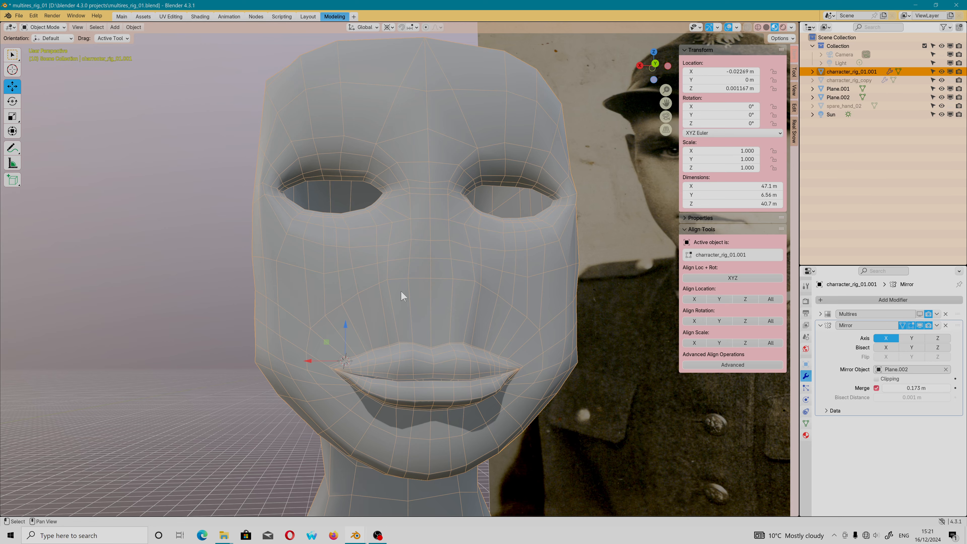
middle_click_drag(434, 317, 426, 288)
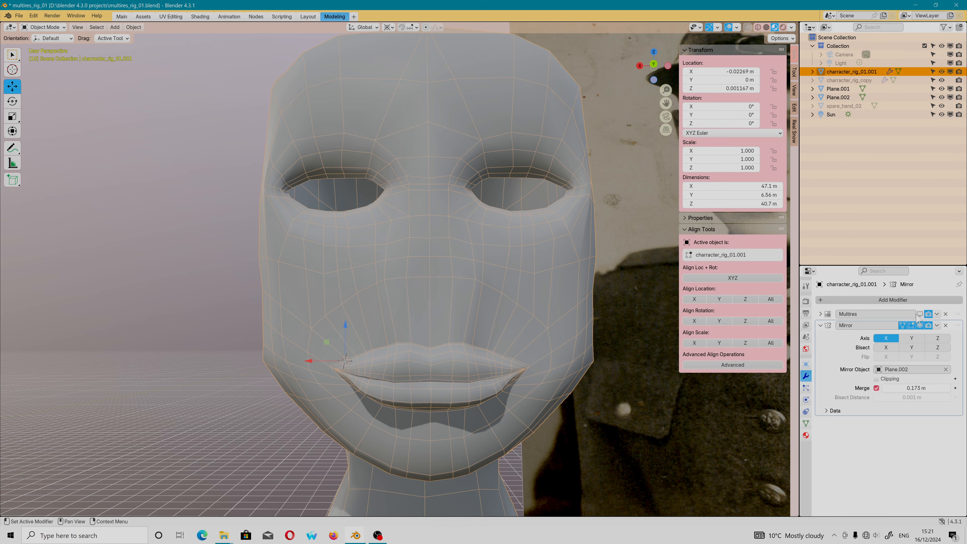
scroll(295, 263, "down", 6)
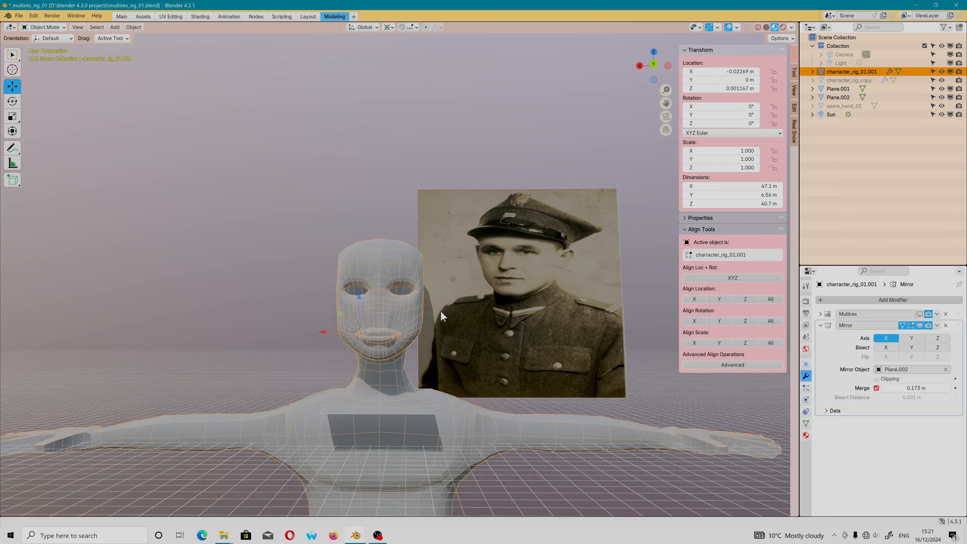
middle_click_drag(160, 376, 230, 406)
scroll(349, 350, "up", 6)
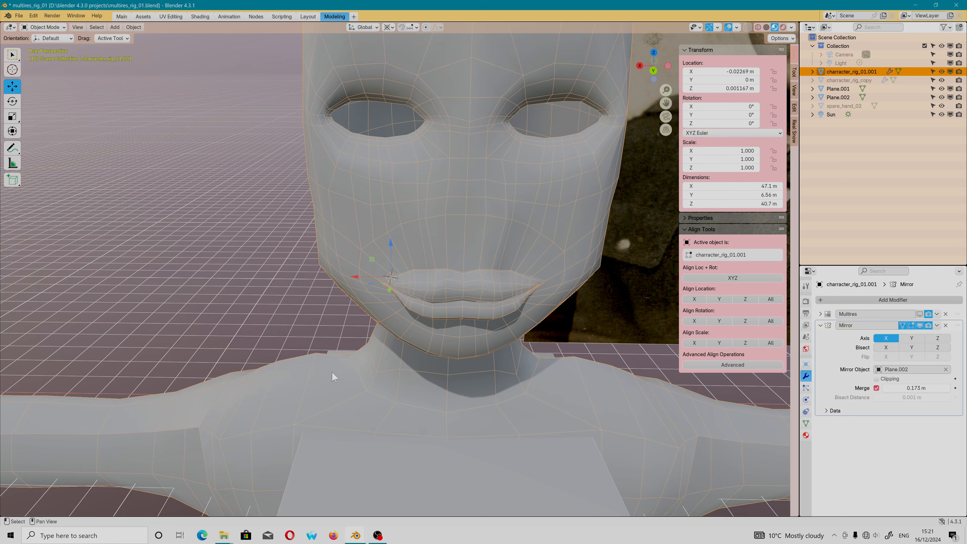
mouse_move(334, 378)
middle_mouse_down()
mouse_move(373, 391)
mouse_move(349, 376)
middle_mouse_up()
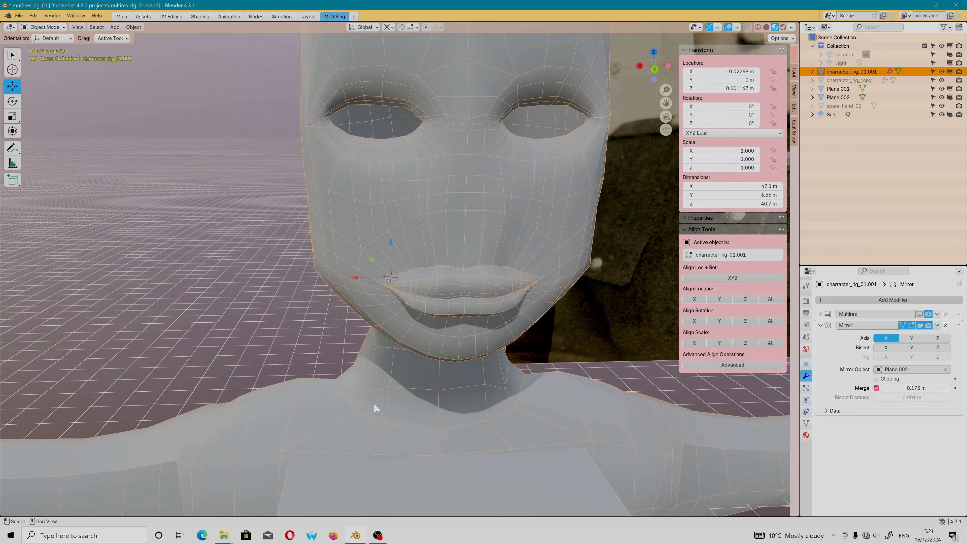
scroll(375, 394, "down", 4)
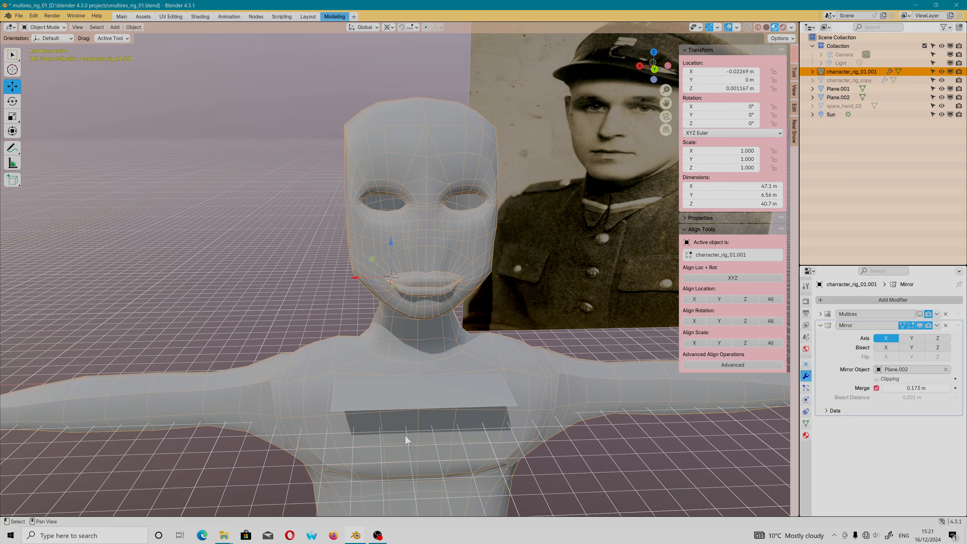
- Disable the mirror plane Plane.002 in the viewport, and reselect the character mesh
left_click(419, 395)
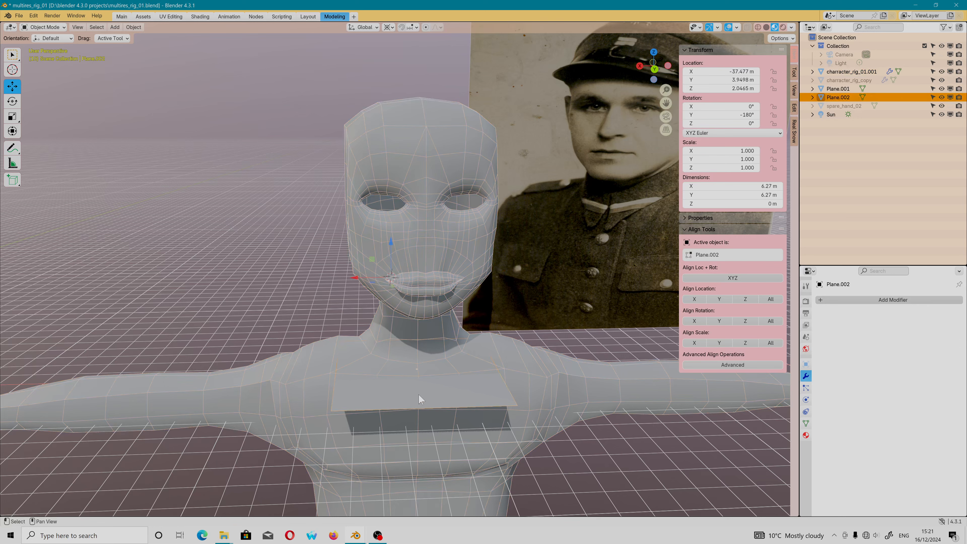
left_click(949, 98)
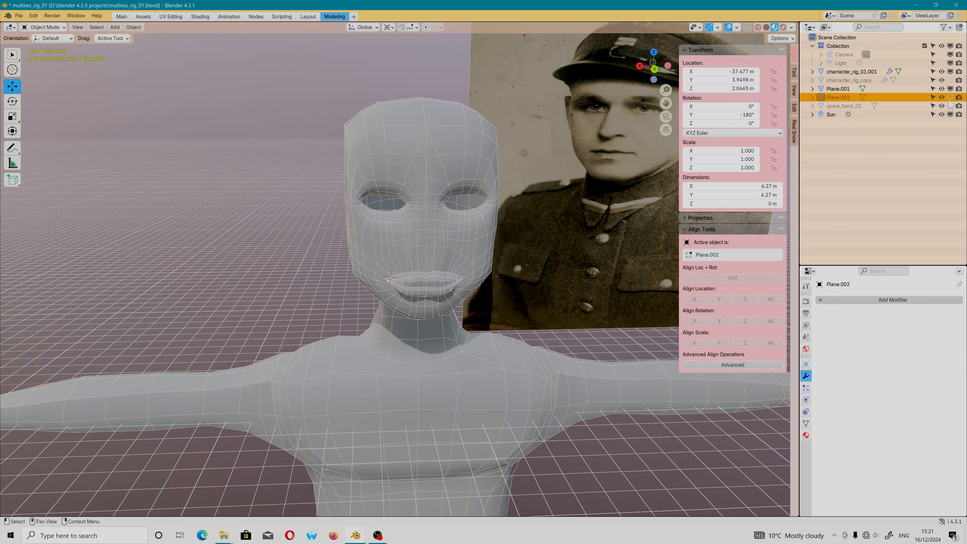
left_click(950, 105)
left_click(391, 404)
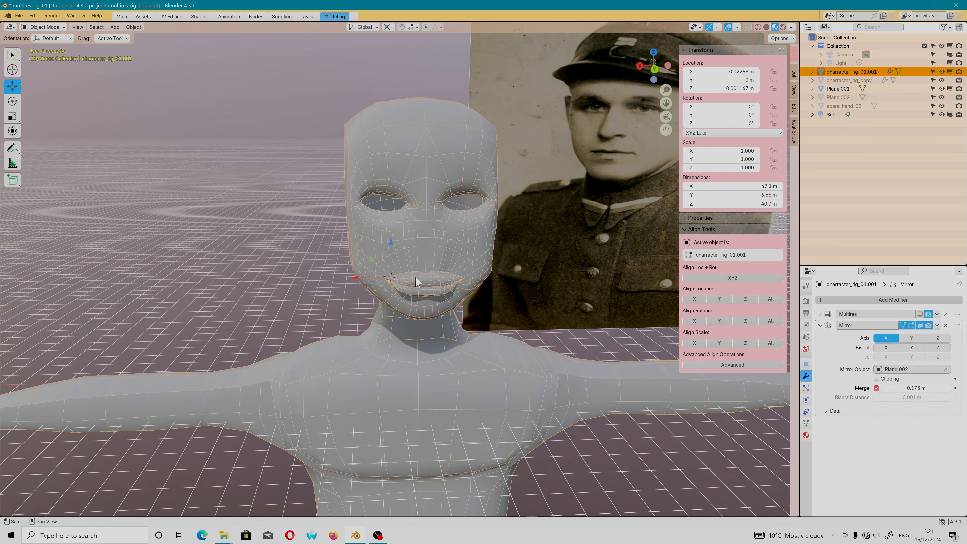
- Switch the character to Sculpt Mode at the mouth and set the Grab brush radius to 152 px
scroll(427, 271, "up", 10)
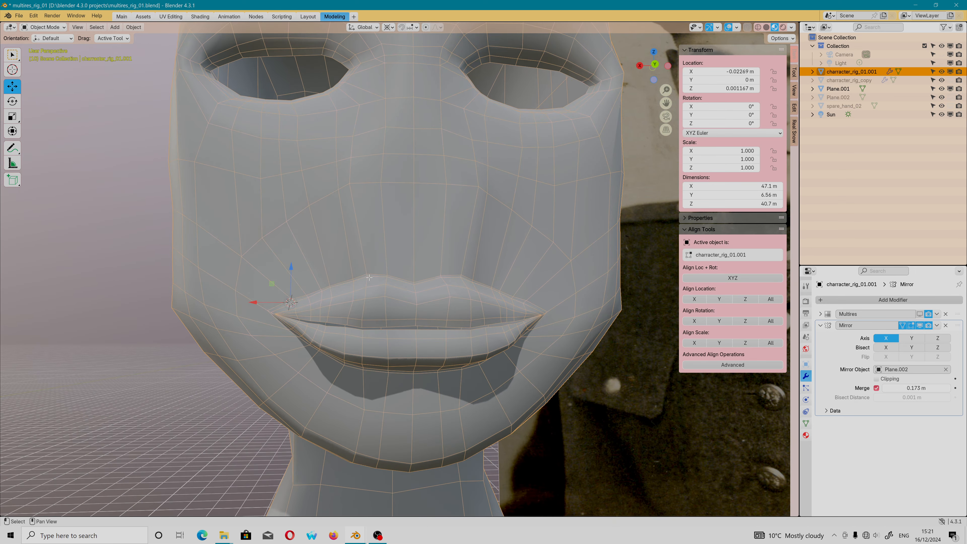
key("Tab")
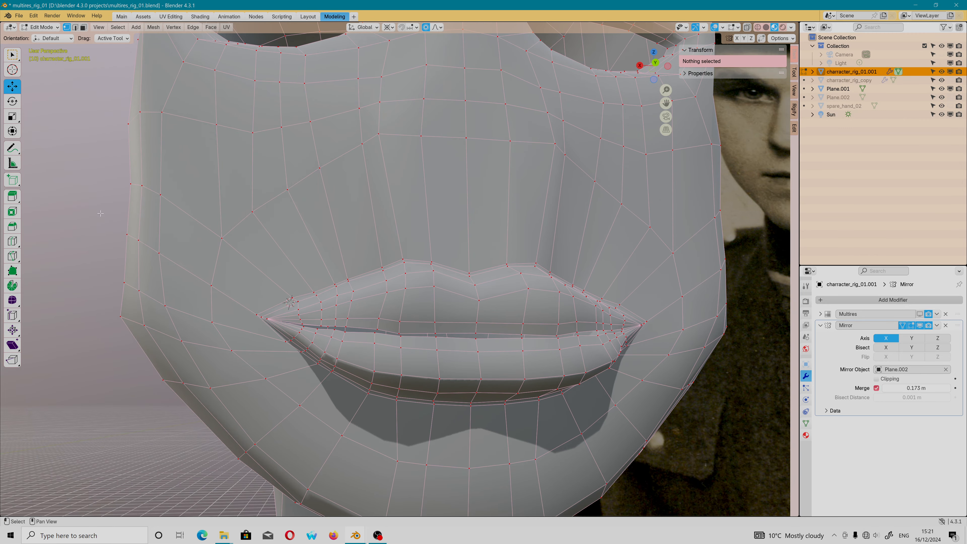
left_click(52, 27)
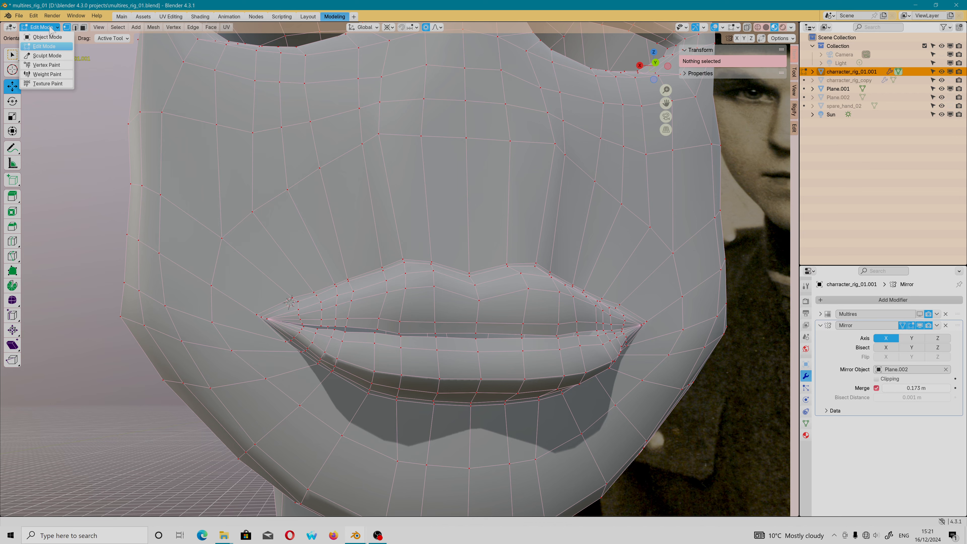
left_click(53, 55)
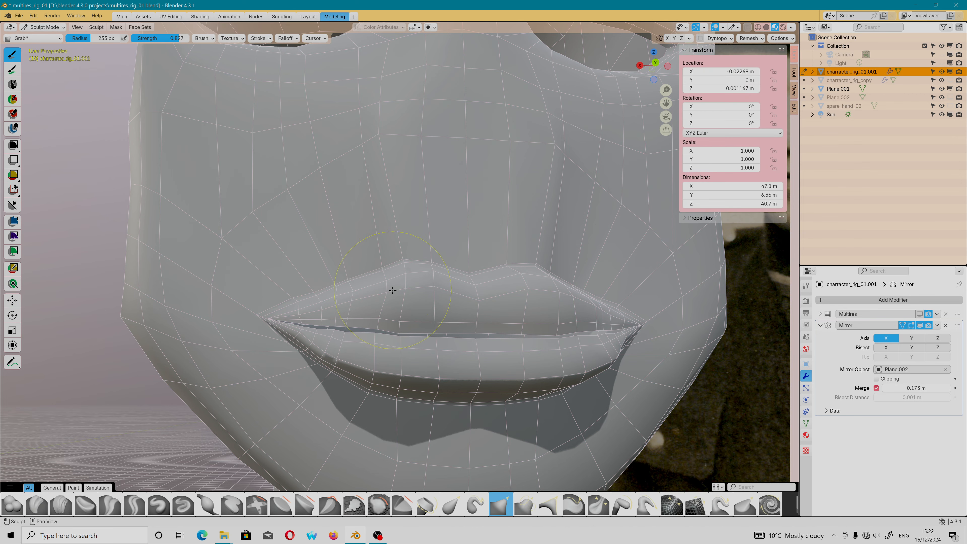
key("f")
left_click_drag(358, 292, 351, 293)
- Smooth out the bump in the lower lip's inner edge near the mouth corner with the Grab brush
scroll(394, 337, "up", 6)
scroll(352, 359, "up", 1)
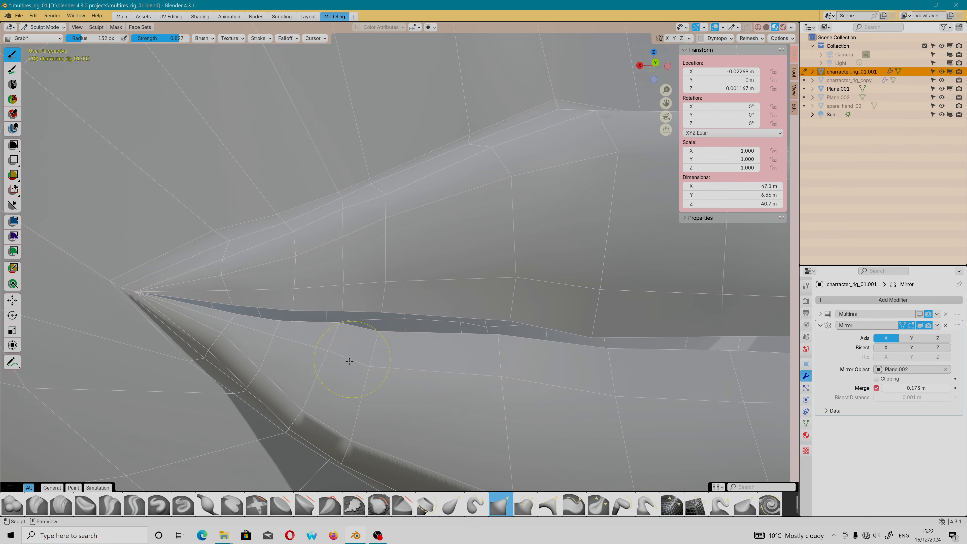
left_click_drag(381, 340, 384, 335)
left_click_drag(281, 330, 284, 326)
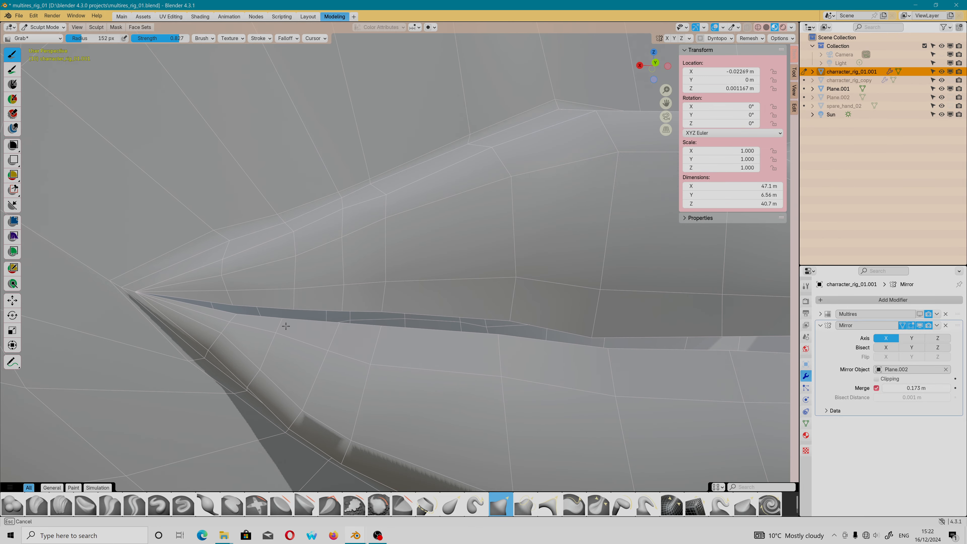
- Adjust the upper lip's lower edge along the mouth opening to the midline with short Grab strokes
middle_click_drag(475, 369, 291, 336, "shift")
left_click_drag(259, 267, 258, 261)
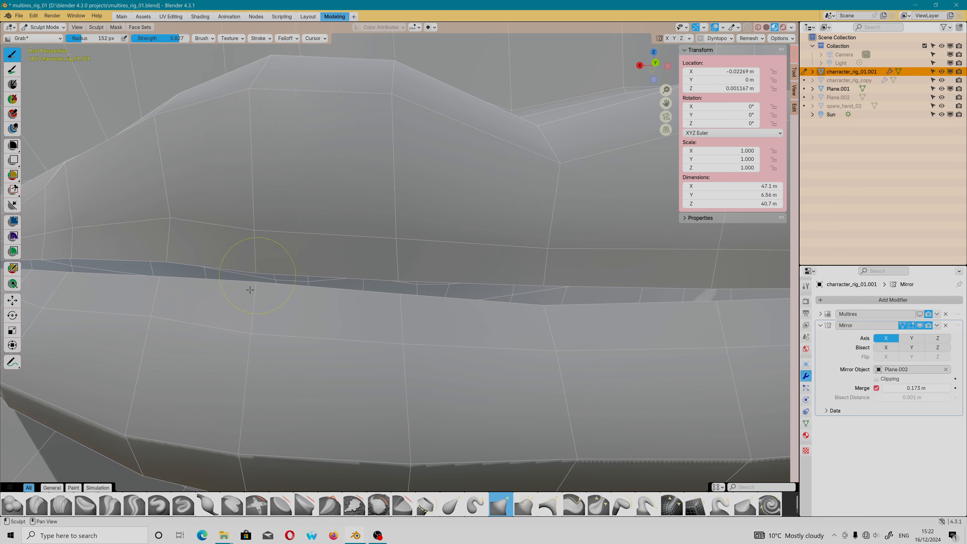
scroll(248, 290, "up", 1)
middle_click_drag(248, 289, 331, 311, "shift")
left_click_drag(231, 265, 216, 283)
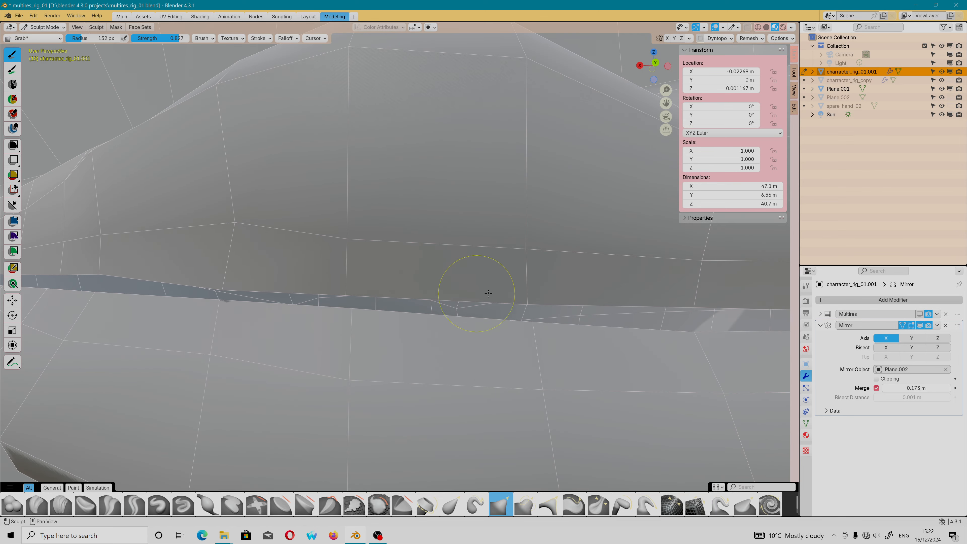
left_click_drag(522, 292, 523, 303)
middle_click_drag(565, 327, 223, 321, "shift")
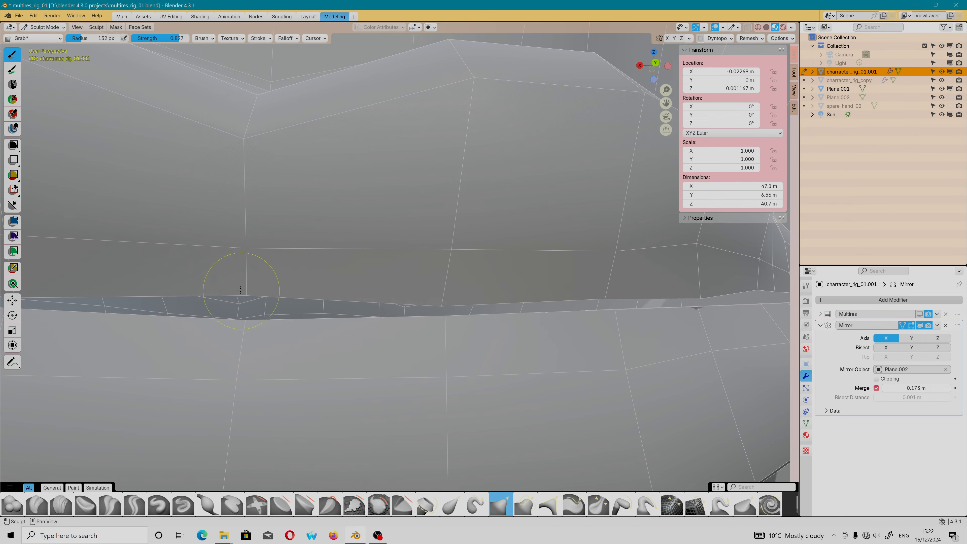
mouse_move(240, 289)
left_mouse_down()
mouse_move(242, 300)
mouse_move(248, 283)
left_mouse_up()
left_click_drag(241, 295, 251, 262)
left_click_drag(239, 294, 246, 286)
- Set the Grab brush's falloff shape to Sphere in the brush settings
left_click(805, 286)
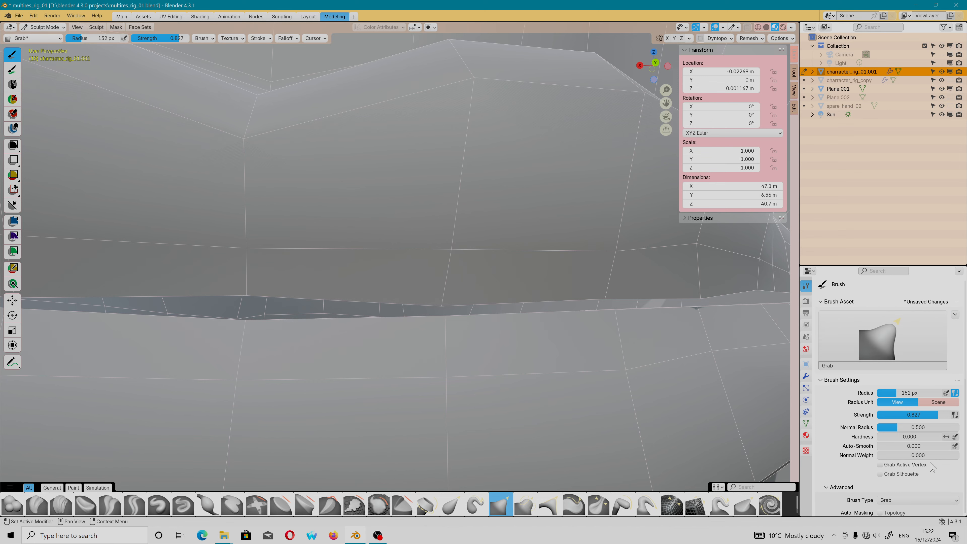
scroll(898, 499, "down", 8)
scroll(861, 452, "down", 6)
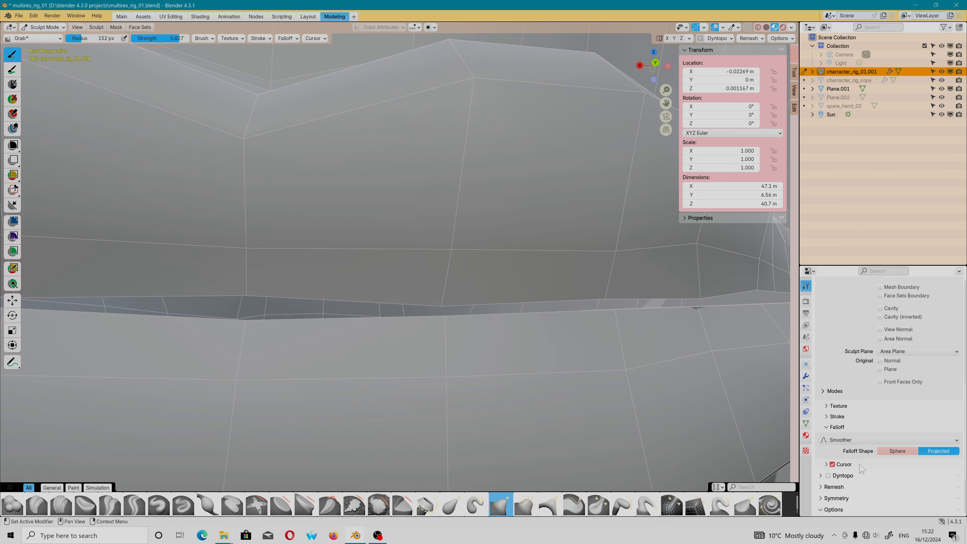
left_click(898, 451)
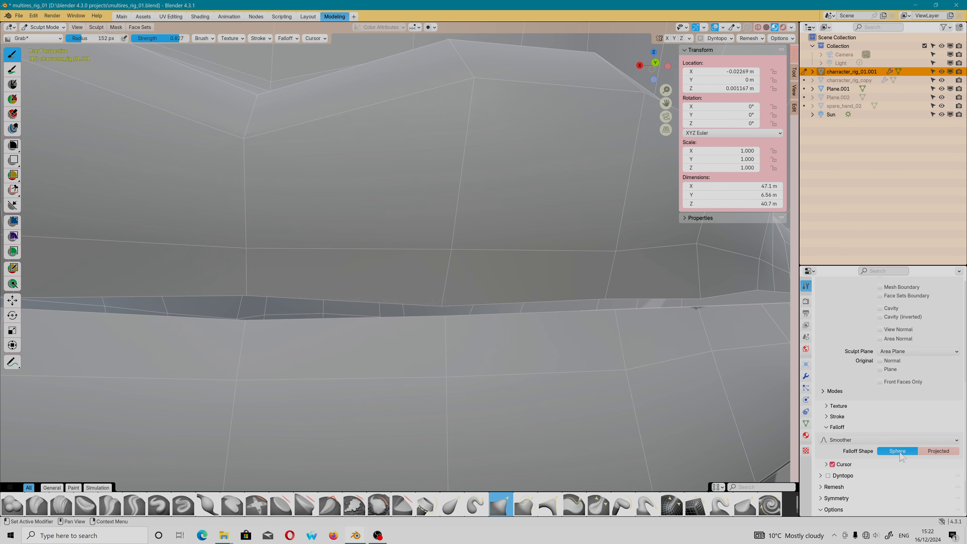
- Adjust the inner edges of the upper and lower lips around the mouth's midline with short Grab strokes
left_click_drag(244, 280, 249, 297)
scroll(281, 290, "down", 1)
mouse_move(280, 291)
middle_mouse_down()
mouse_move(291, 290)
mouse_move(283, 297)
middle_mouse_up()
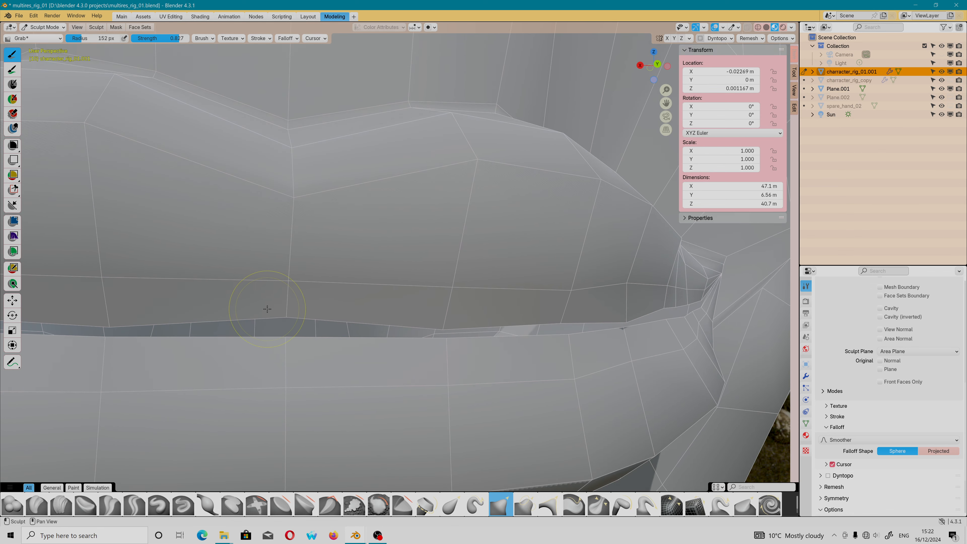
left_click_drag(286, 344, 285, 347)
middle_click_drag(257, 309, 418, 329, "shift")
scroll(409, 322, "up", 2)
left_click_drag(425, 282, 426, 280)
scroll(405, 313, "down", 3)
mouse_move(405, 313)
middle_mouse_down()
mouse_move(371, 346)
mouse_move(313, 296)
mouse_move(447, 337)
middle_mouse_up()
- Hide the Mirror modifier in the viewport and bring the lip edges closer together near the open midline with the Grab brush
left_click(806, 376)
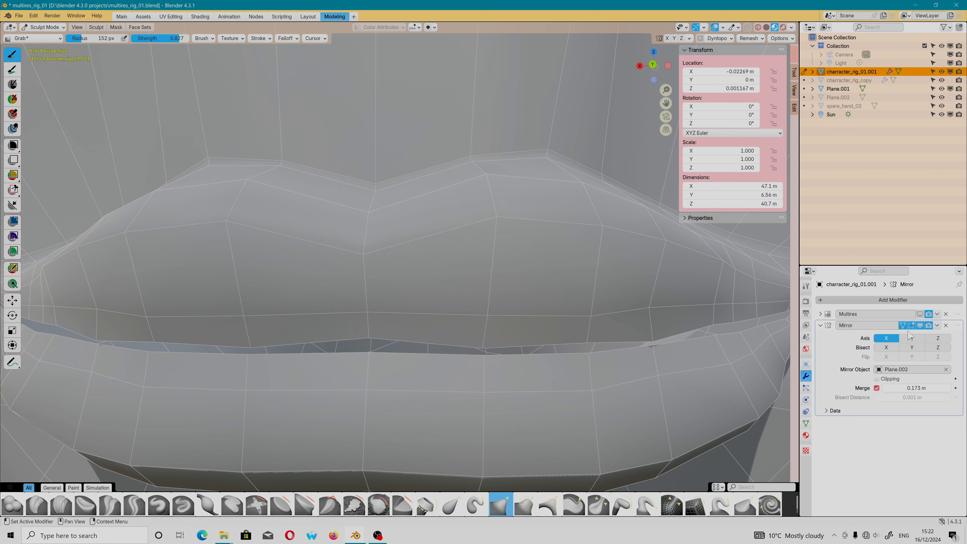
left_click(920, 325)
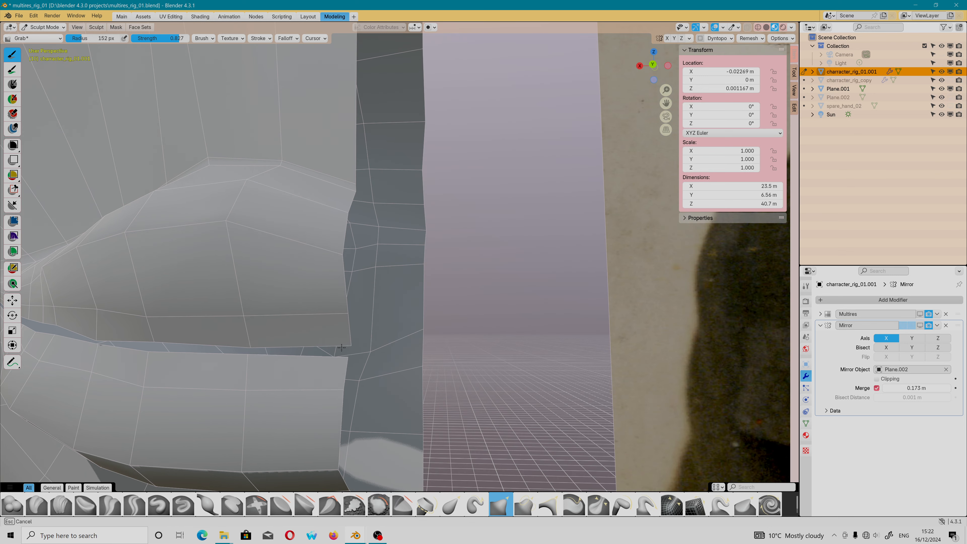
scroll(340, 376, "up", 2)
mouse_move(340, 375)
middle_mouse_down("shift")
mouse_move(388, 409)
mouse_move(608, 427)
mouse_move(452, 326)
middle_mouse_up("shift")
scroll(396, 407, "up", 2)
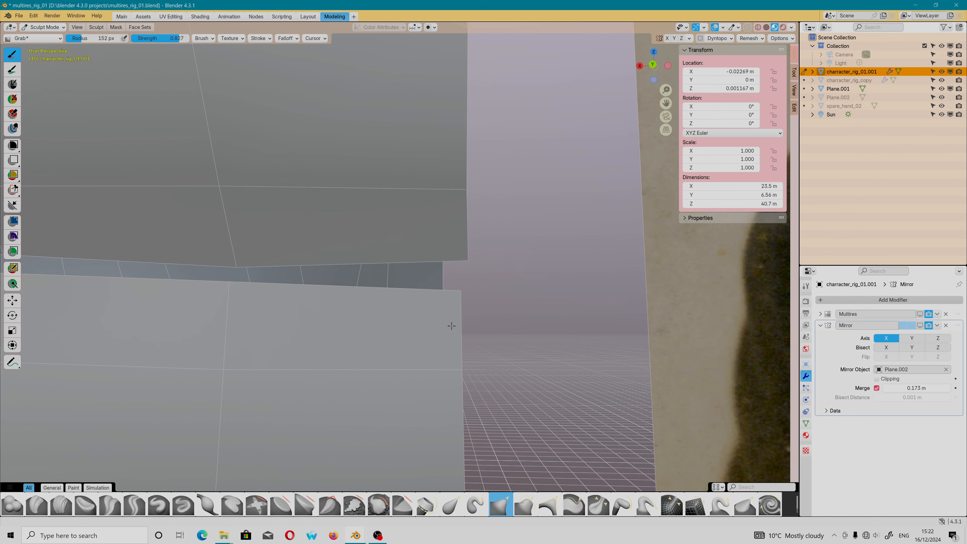
mouse_move(463, 267)
left_mouse_down()
mouse_move(459, 291)
mouse_move(462, 281)
left_mouse_up()
left_click_drag(223, 293, 230, 280)
scroll(242, 311, "down", 5)
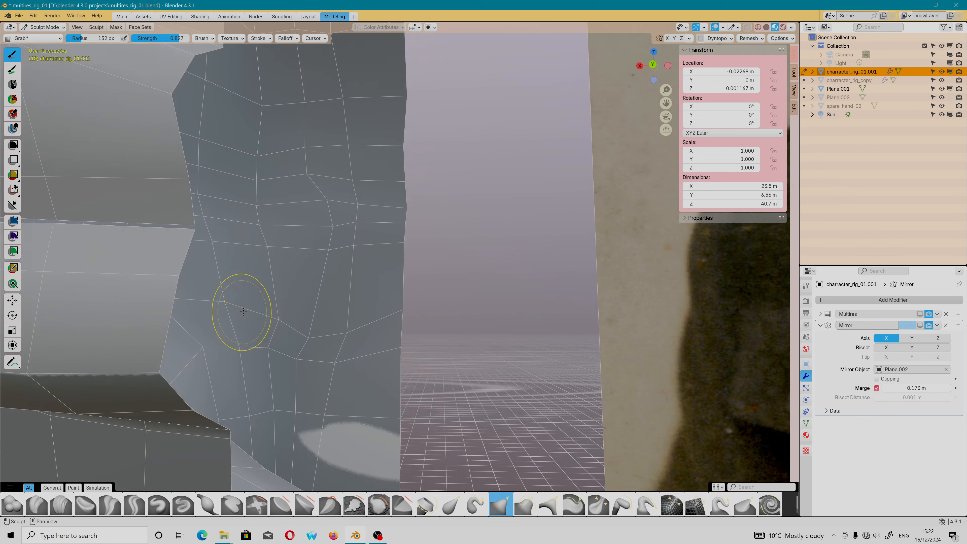
- Raise the lower lip's inner edge toward the upper lip, from mid-lip to the mouth corner, with Grab strokes
middle_click_drag(241, 311, 399, 331, "alt")
left_click_drag(259, 293, 258, 288)
scroll(213, 290, "up", 3)
middle_click_drag(213, 290, 229, 325)
scroll(329, 371, "up", 1)
middle_click_drag(329, 371, 356, 382)
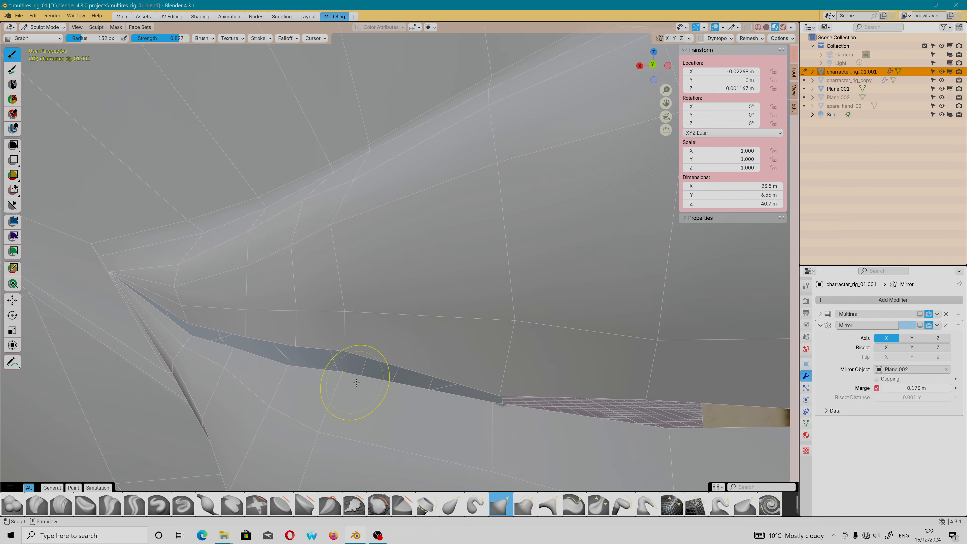
left_click_drag(343, 382, 345, 364)
left_click_drag(285, 368, 291, 354)
mouse_move(232, 353)
left_mouse_down()
mouse_move(239, 348)
mouse_move(190, 333)
left_mouse_up()
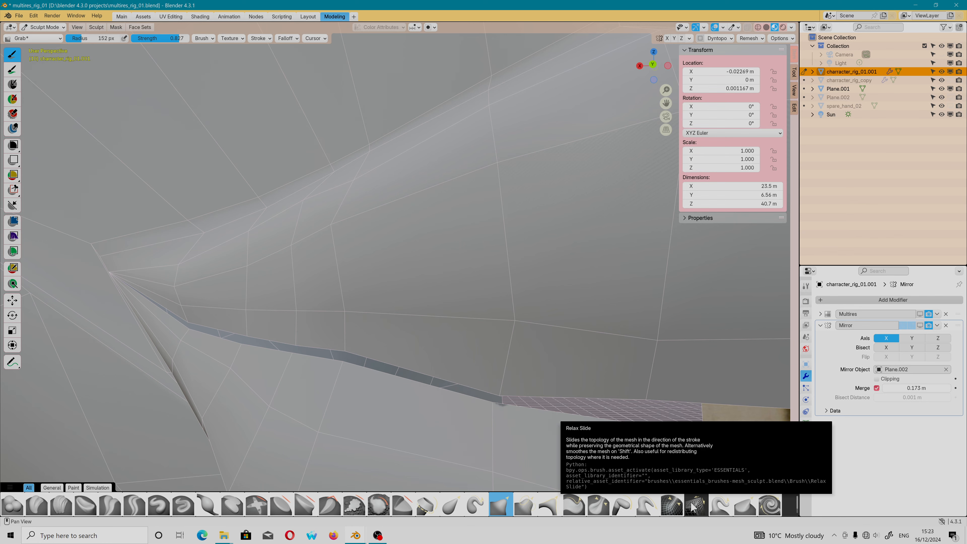
- Switch the character to Object Mode, show the Mirror modifier in the viewport again, and inspect the full mouth up to its corner
mouse_move(254, 346)
middle_mouse_down()
mouse_move(335, 395)
mouse_move(361, 368)
mouse_move(352, 384)
mouse_move(379, 393)
middle_mouse_up()
scroll(283, 351, "down", 4)
left_click(43, 27)
left_click(40, 36)
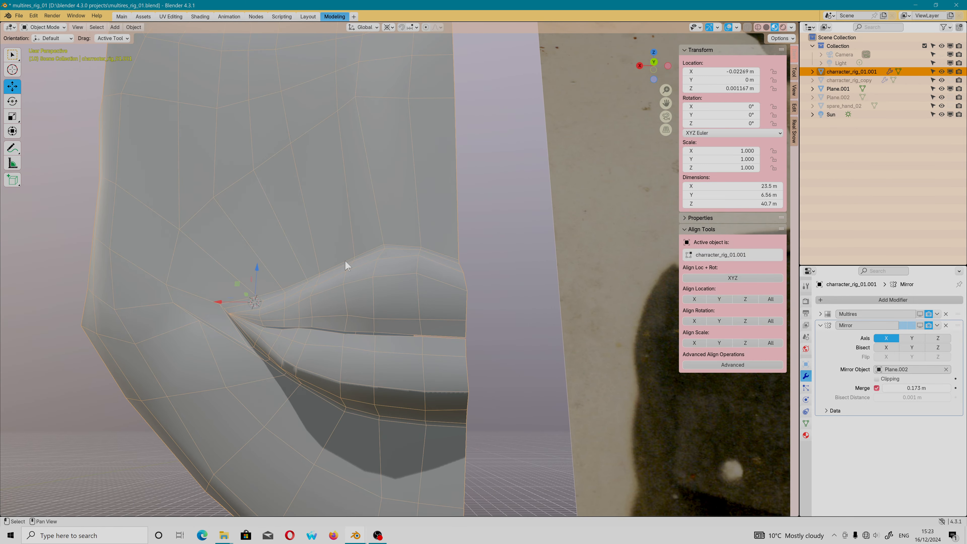
left_click(918, 326)
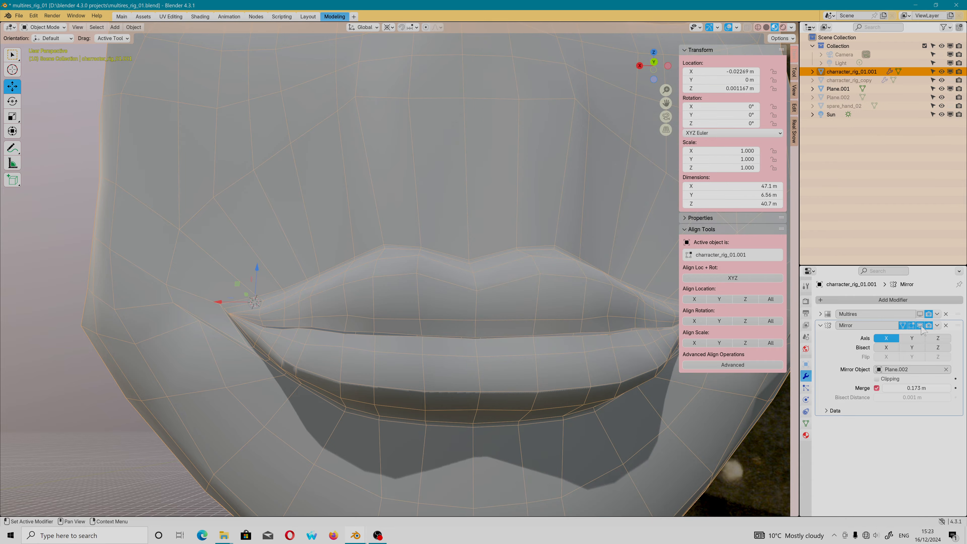
scroll(440, 362, "down", 4)
middle_click_drag(430, 359, 217, 334)
scroll(205, 328, "up", 5)
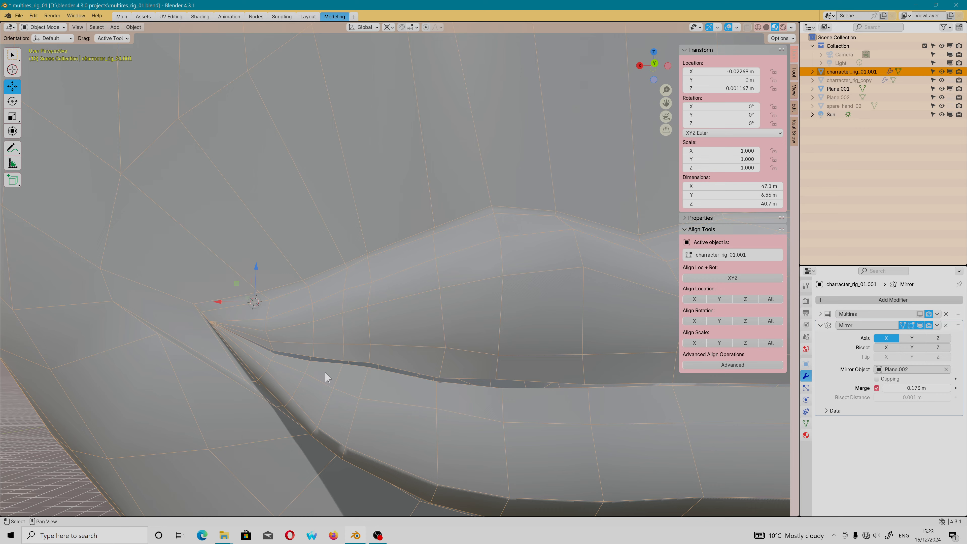
middle_click_drag(250, 377, 300, 377)
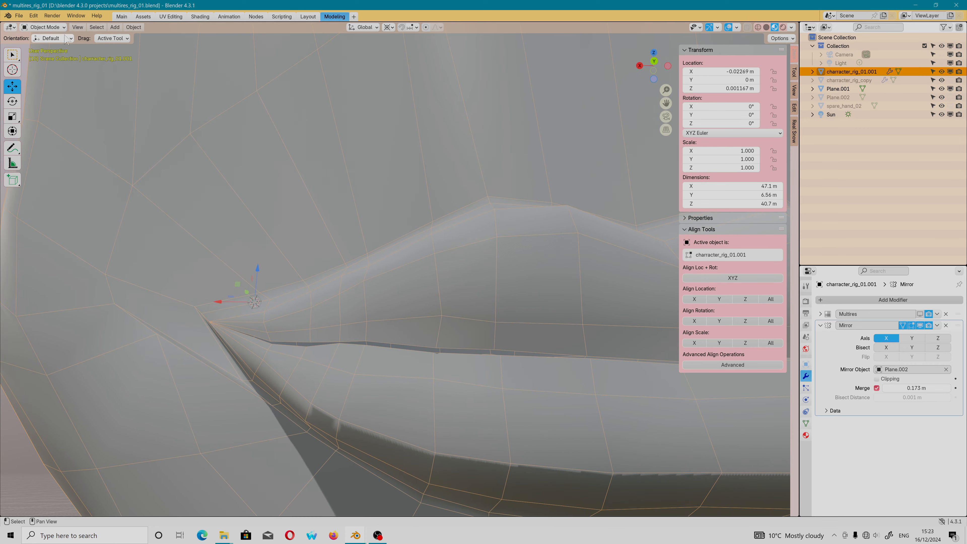
left_click(43, 27)
left_click(42, 46)
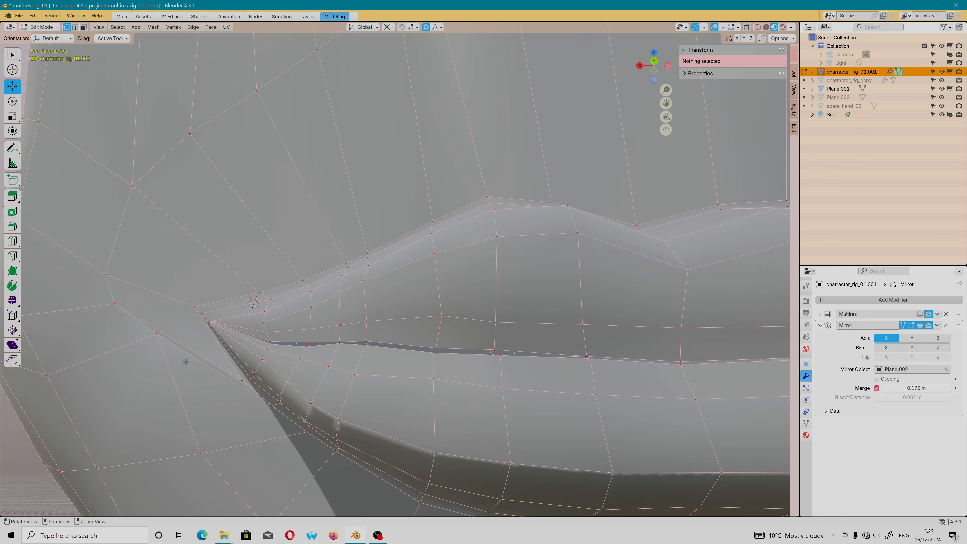
mouse_move(186, 361)
left_mouse_down("alt")
mouse_move(201, 378)
mouse_move(190, 356)
left_mouse_up("alt")
right_click_drag(190, 356, 223, 369, "alt")
middle_click_drag(223, 369, 295, 370, "alt")
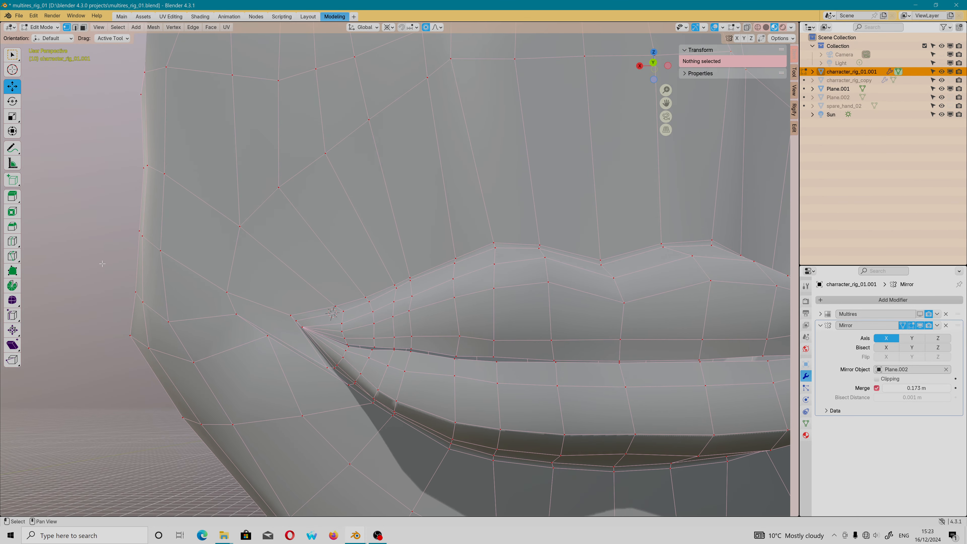
- Put the character in Sculpt Mode and reshape the area below the lower lip with the Grab brush
left_click(41, 27)
left_click(46, 56)
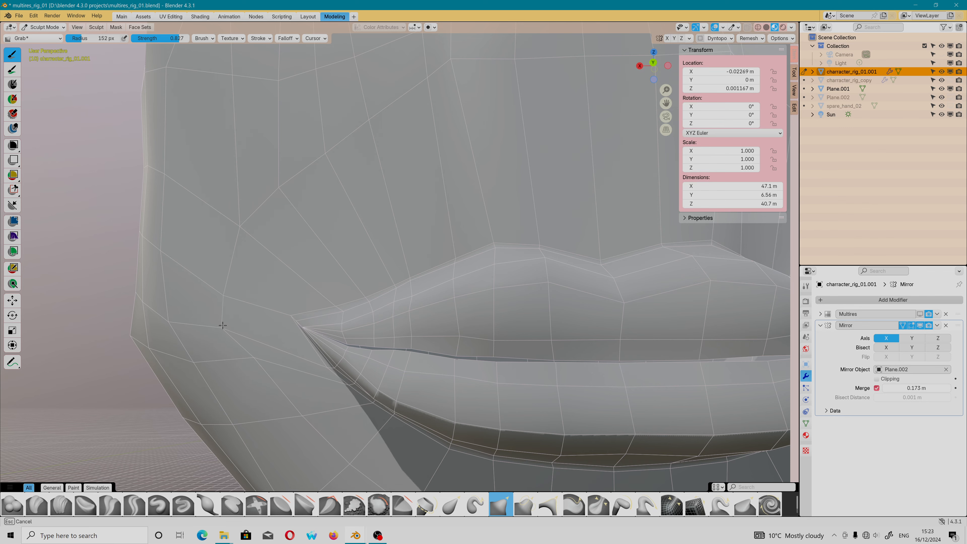
scroll(236, 284, "down", 5)
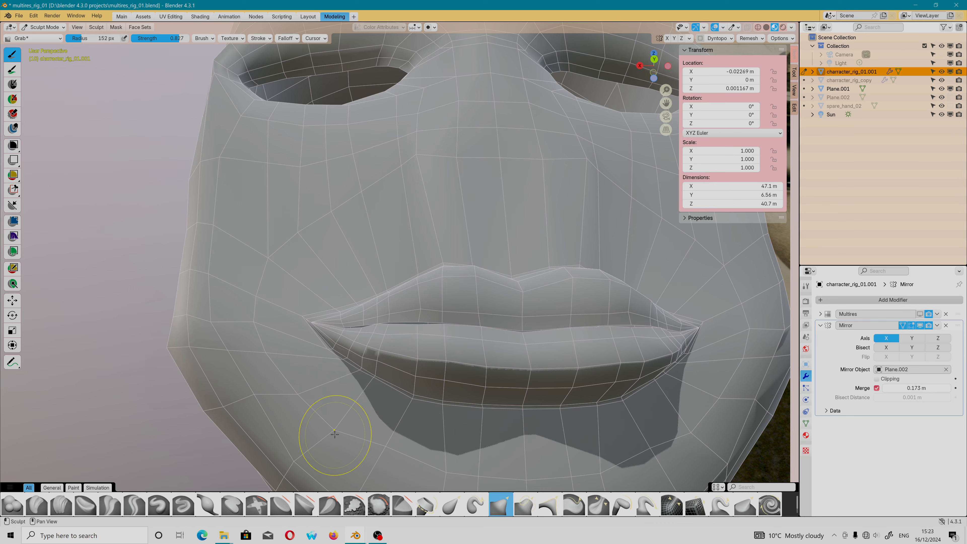
middle_click_drag(371, 397, 346, 346, "shift")
left_click_drag(360, 389, 356, 403)
mouse_move(419, 417)
left_mouse_down()
mouse_move(416, 428)
mouse_move(480, 428)
mouse_move(479, 437)
left_mouse_up()
mouse_move(299, 306)
middle_mouse_down()
mouse_move(309, 332)
mouse_move(303, 325)
middle_mouse_up()
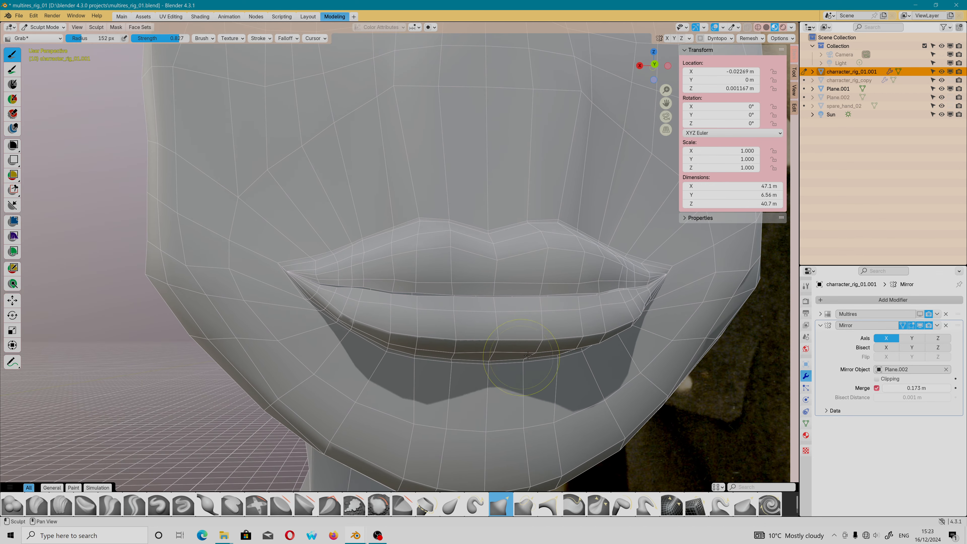
- Switch to Object Mode and compare the face with the Multires modifier's viewport display on and off
left_click(43, 27)
left_click(40, 36)
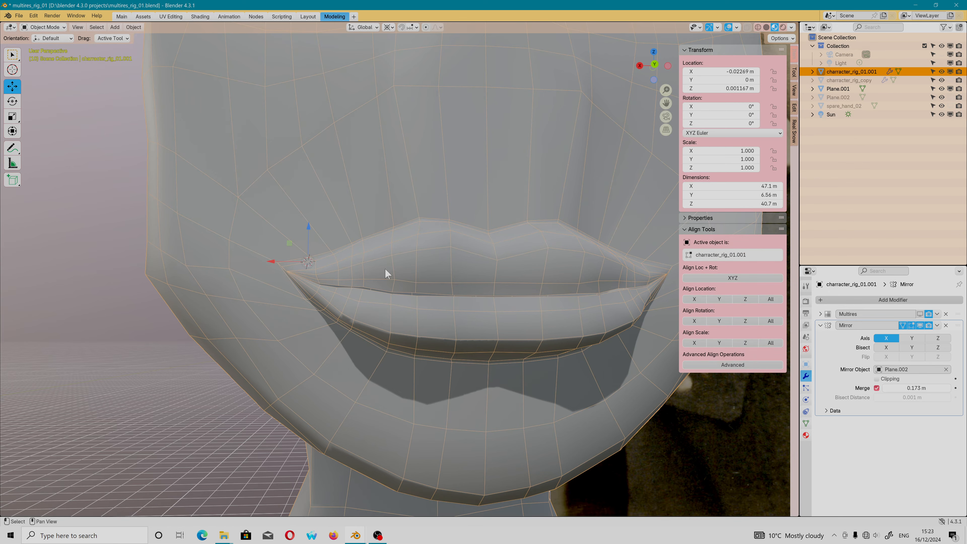
left_click(920, 314)
left_click(919, 314)
left_click(919, 314)
scroll(456, 348, "down", 5)
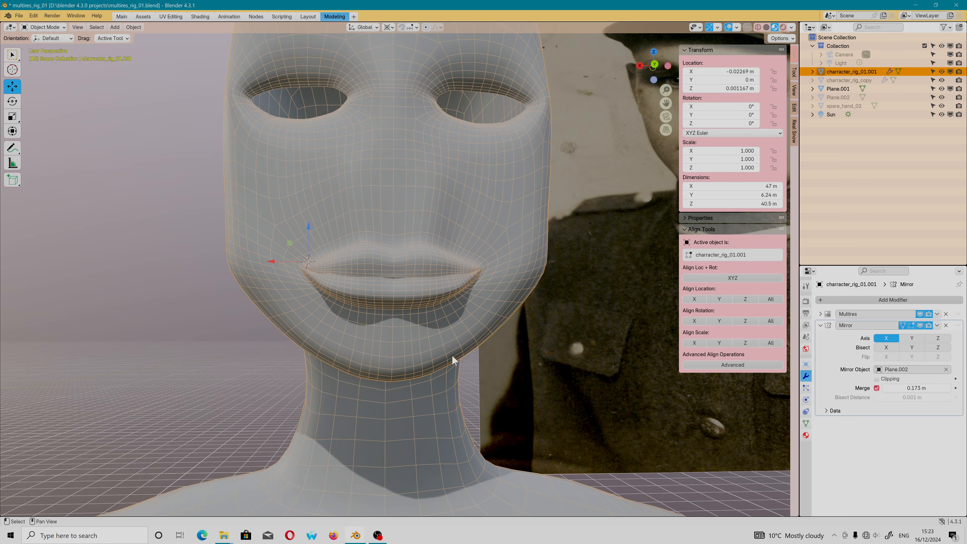
left_click(918, 312)
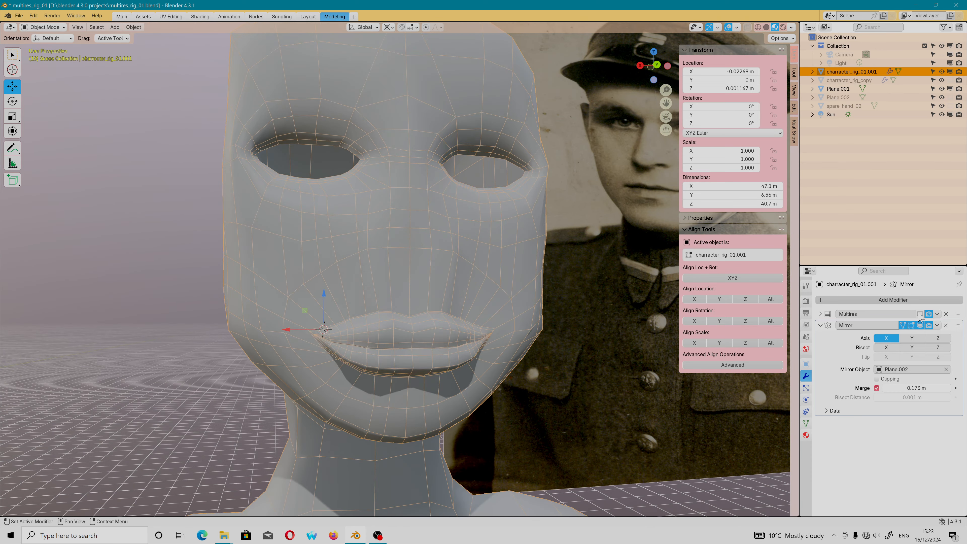
left_click(918, 313)
left_click(918, 313)
left_click(918, 313)
left_click(919, 314)
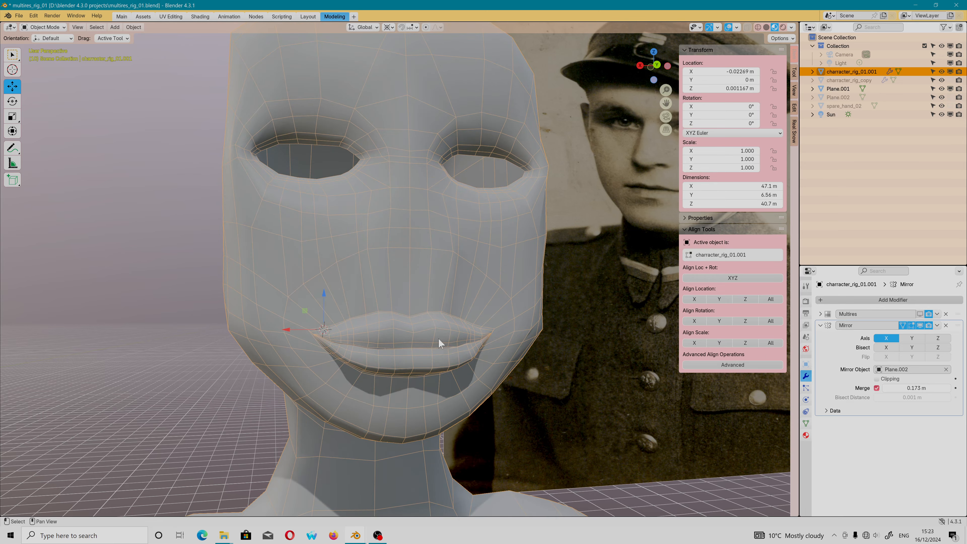
- In Edit Mode, place the 3D cursor on the cheek and move a cheek vertex about -0.05 m along global Y with proportional editing
key("Tab")
middle_click_drag(410, 339, 316, 339)
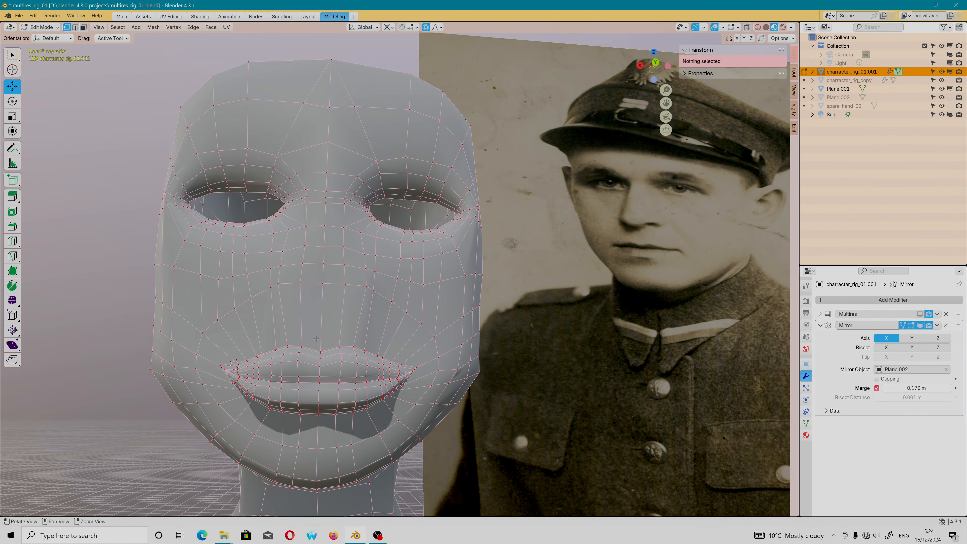
left_click(271, 268)
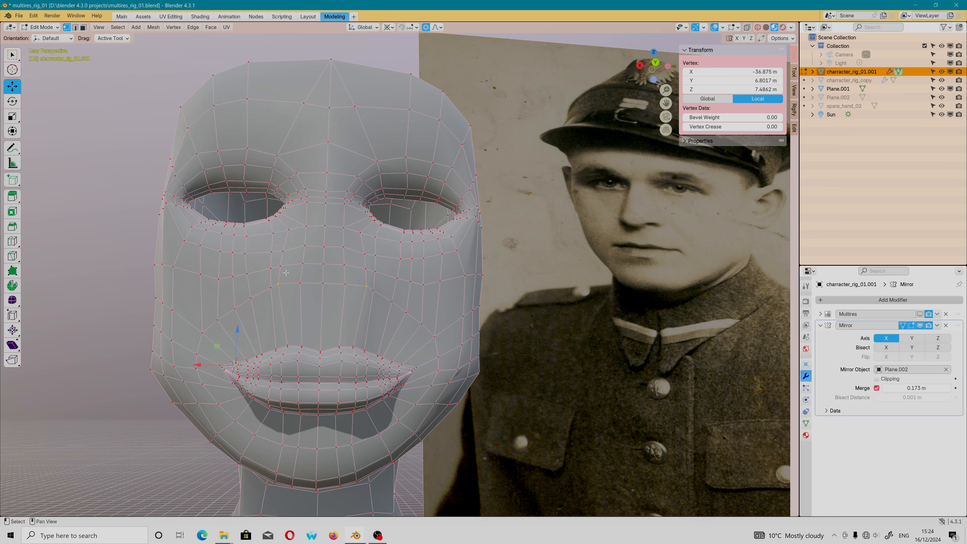
middle_click_drag(286, 273, 264, 296)
right_click(301, 255, "shift")
scroll(301, 256, "down", 1)
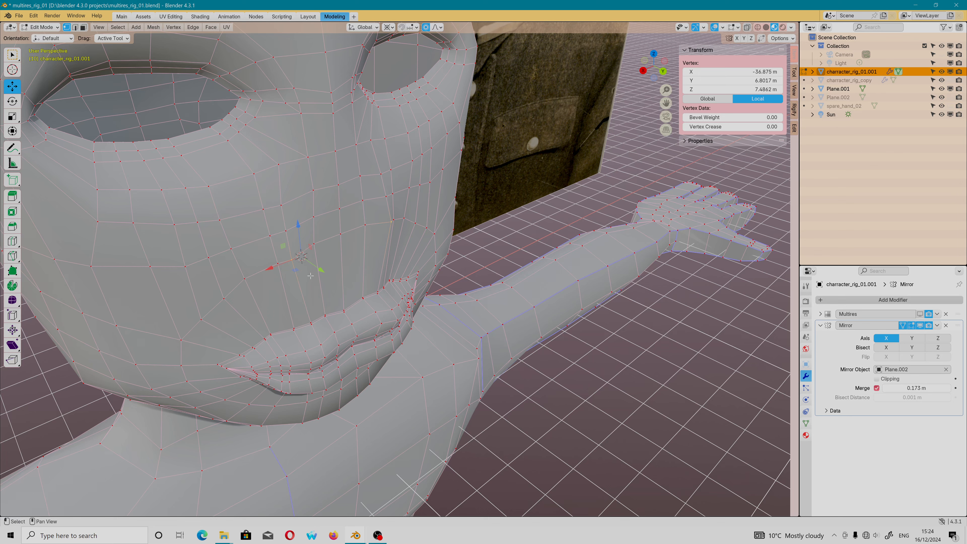
left_click_drag(315, 267, 278, 264)
left_click_drag(317, 268, 315, 266)
middle_click_drag(314, 266, 338, 320)
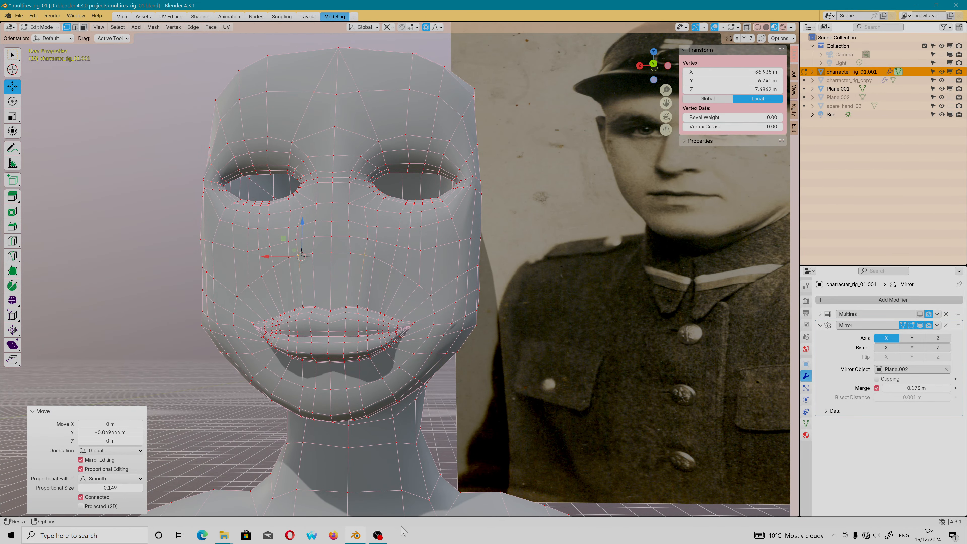
left_click(377, 535)
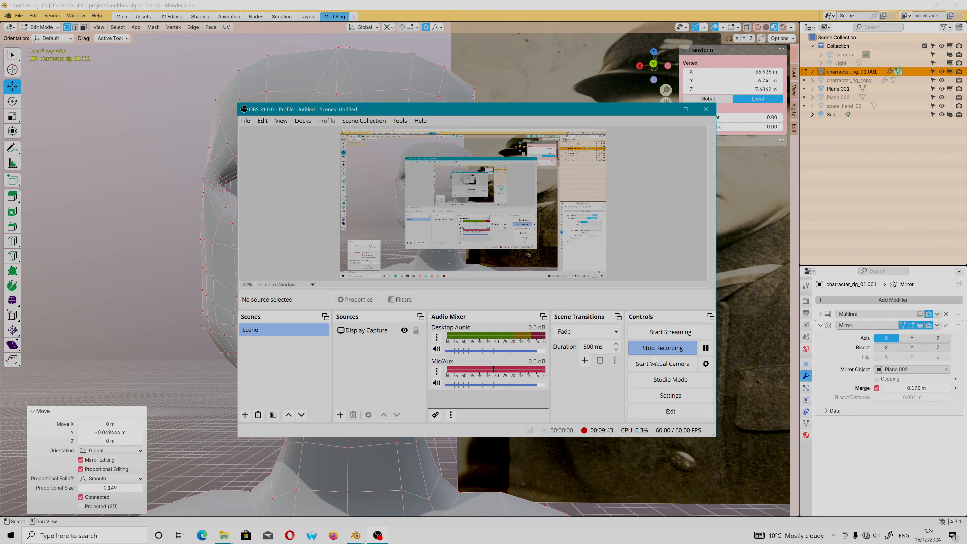